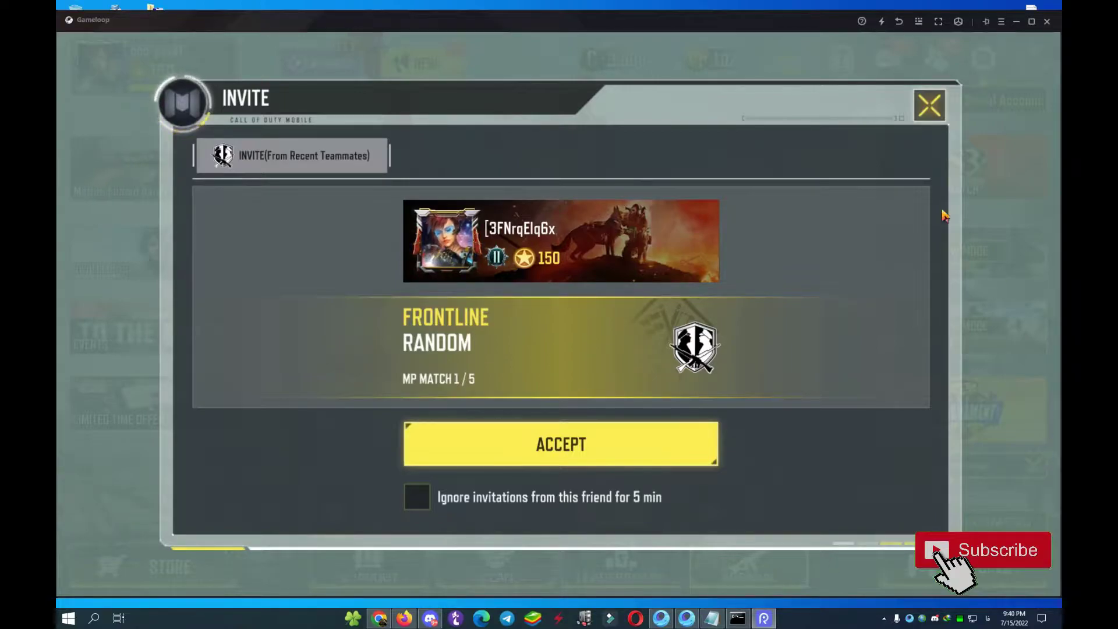
# Step: Ignore this teammate's invitations for 5 minutes and close the INVITE dialog
pyautogui.click(417, 498)
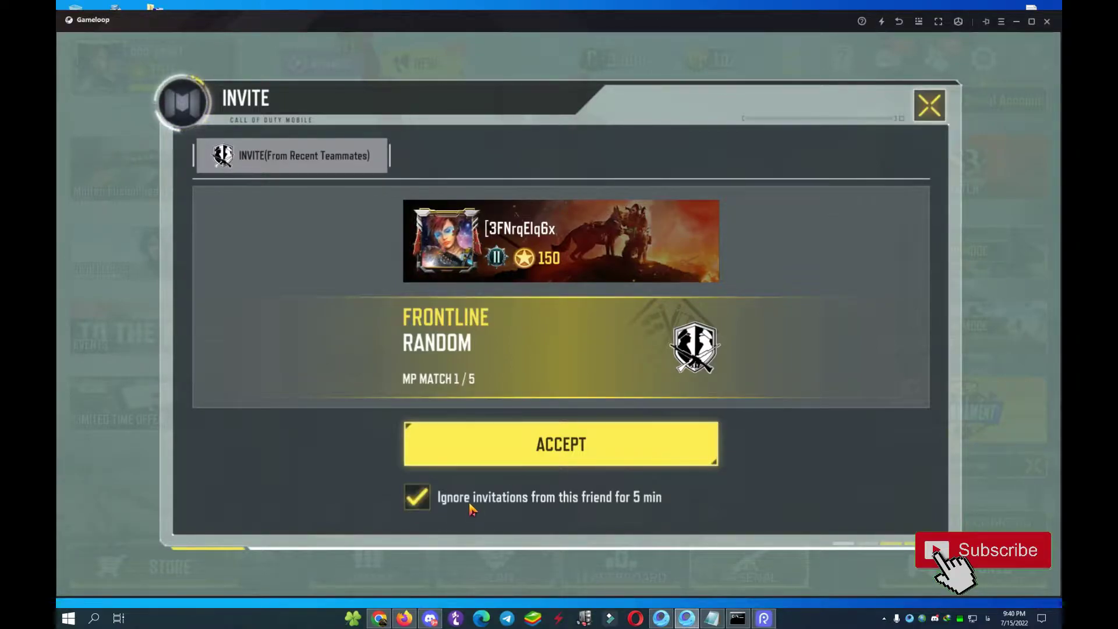
pyautogui.click(929, 106)
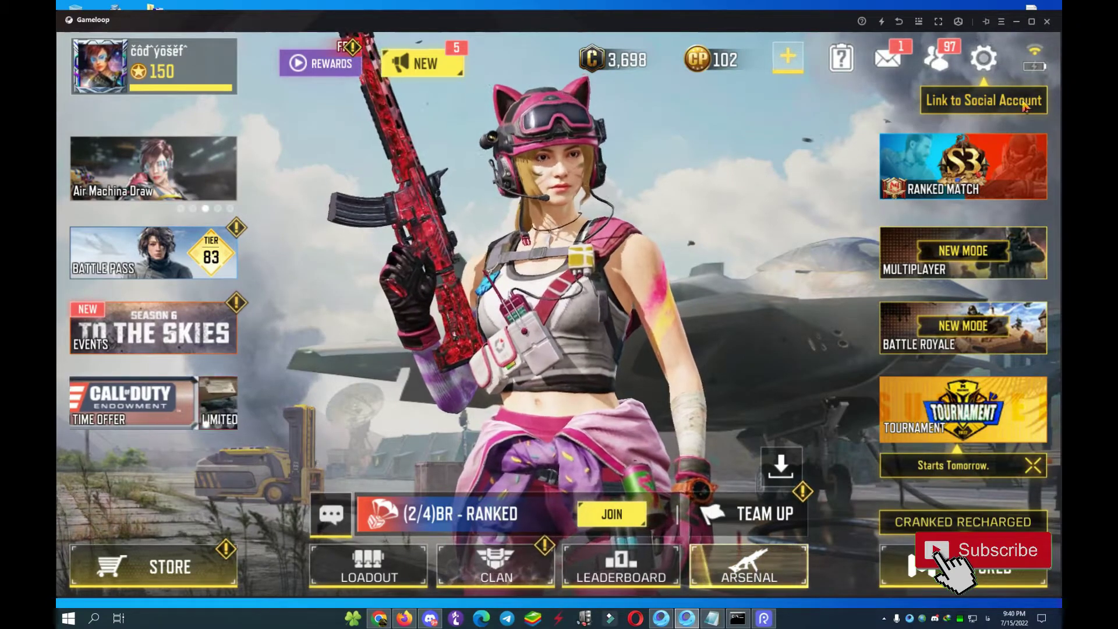
pyautogui.click(1002, 21)
pyautogui.click(1000, 42)
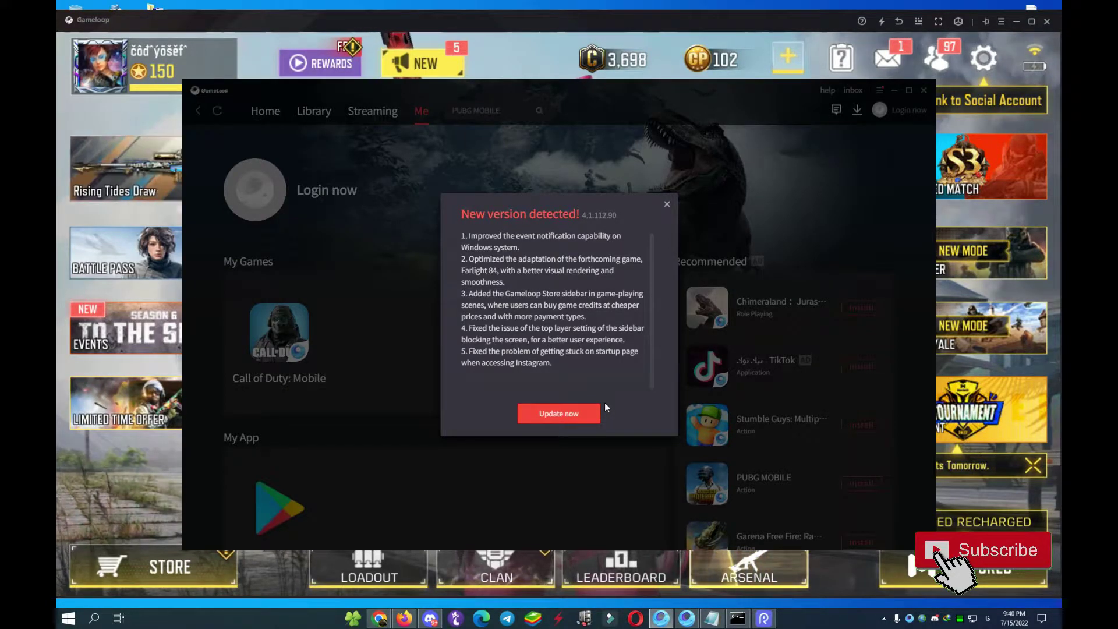
pyautogui.click(667, 208)
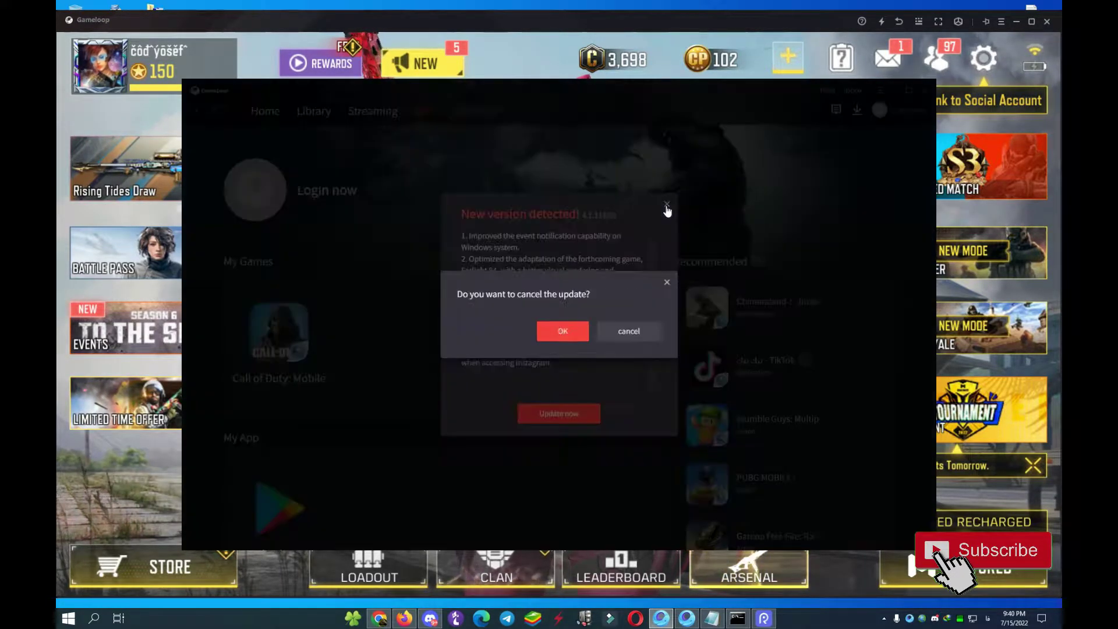
pyautogui.click(553, 332)
pyautogui.click(924, 90)
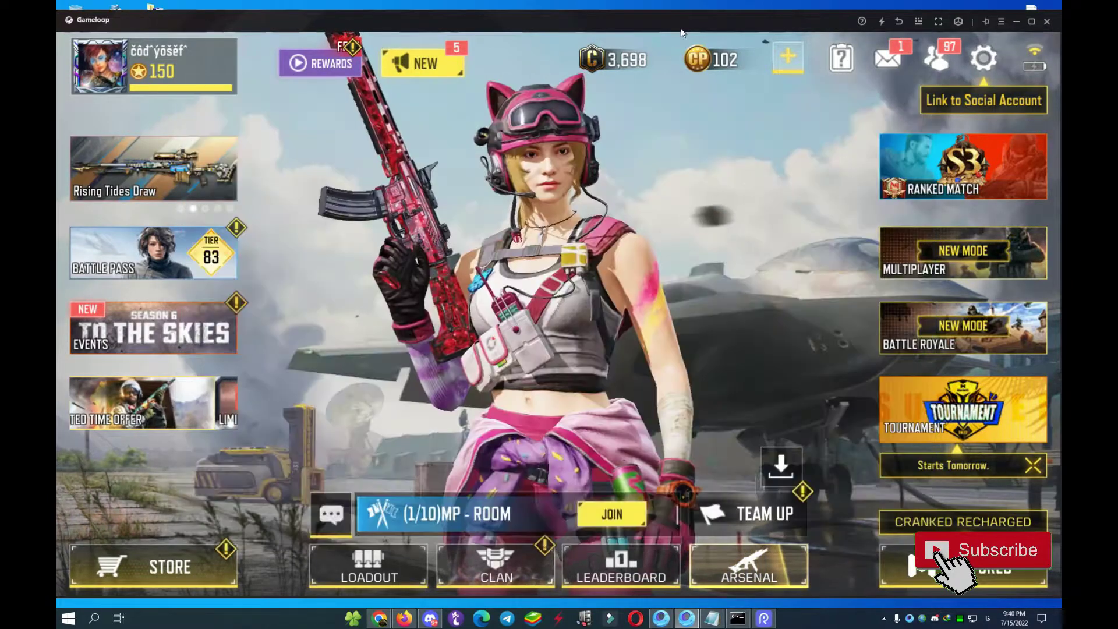
pyautogui.click(837, 437)
pyautogui.click(133, 222)
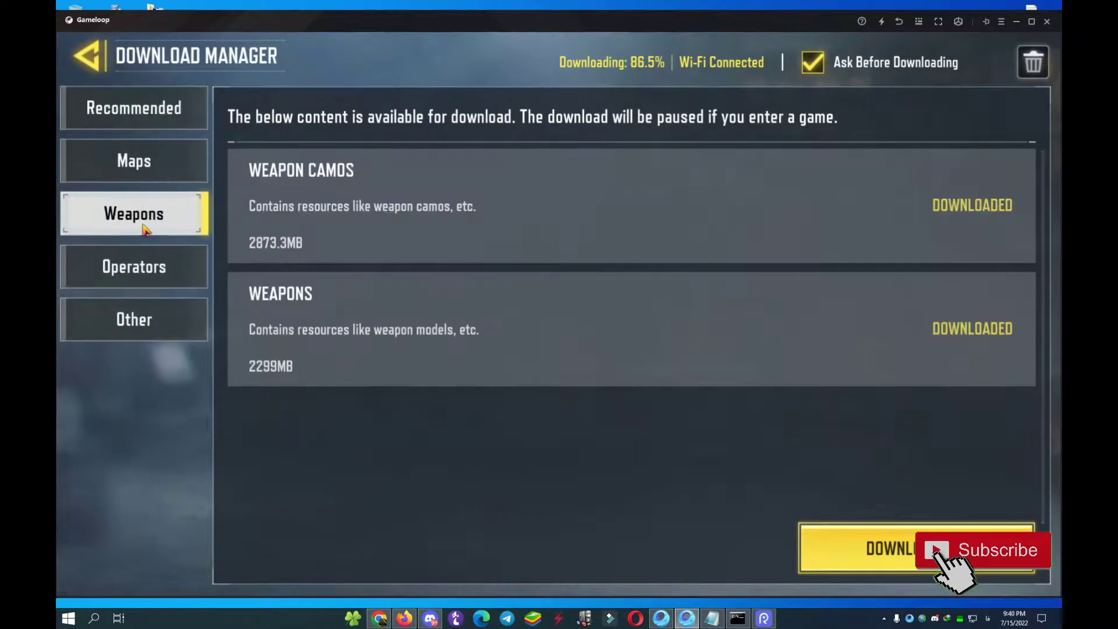
pyautogui.click(167, 269)
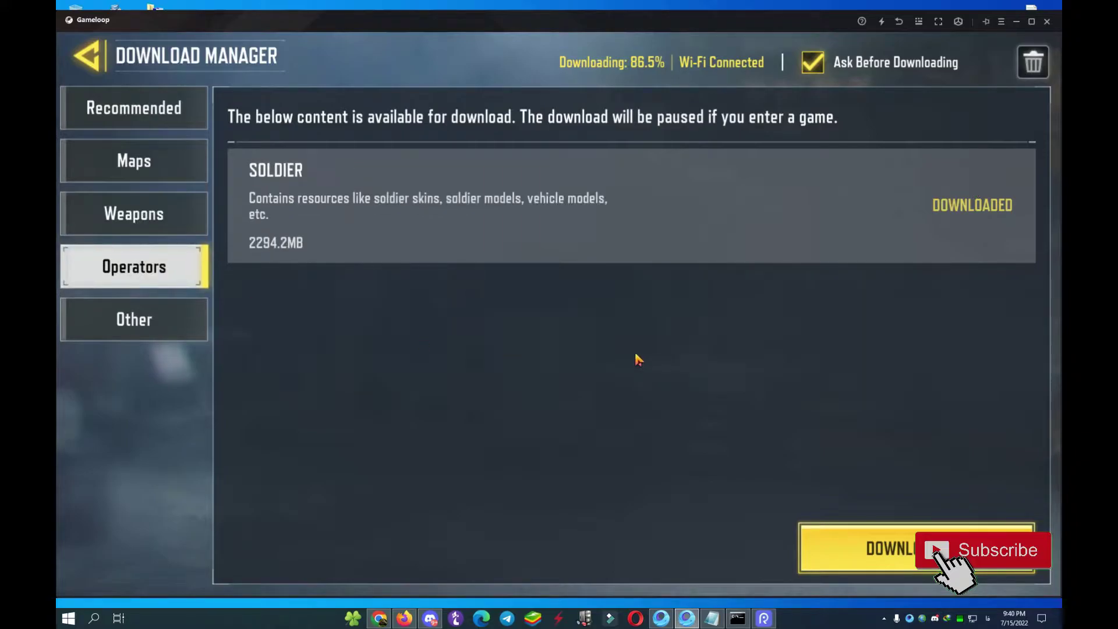
pyautogui.click(164, 321)
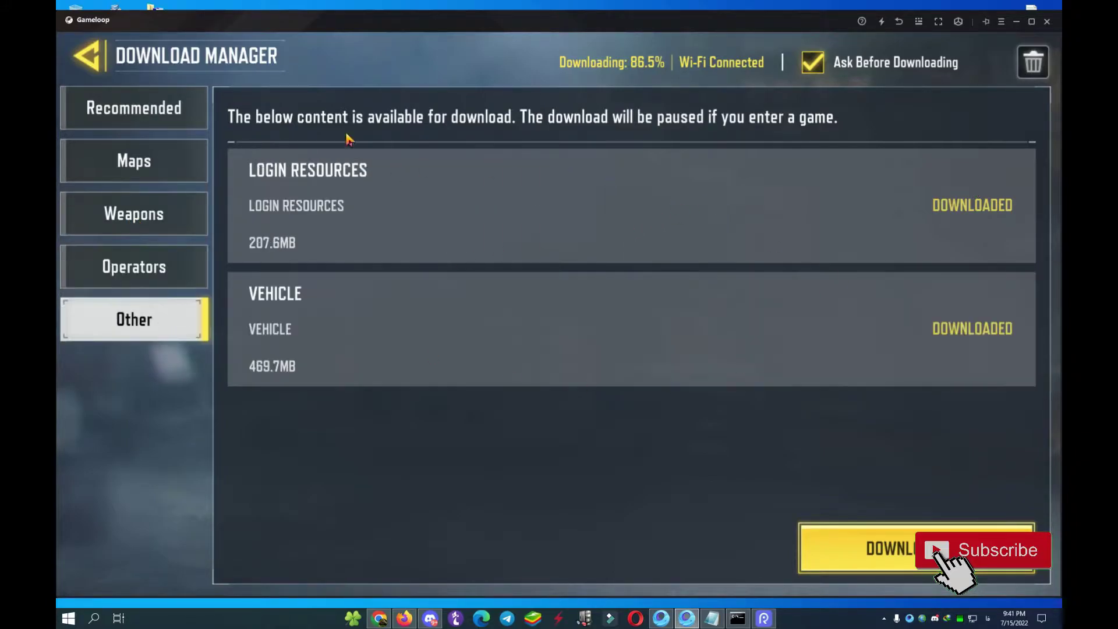
pyautogui.click(87, 56)
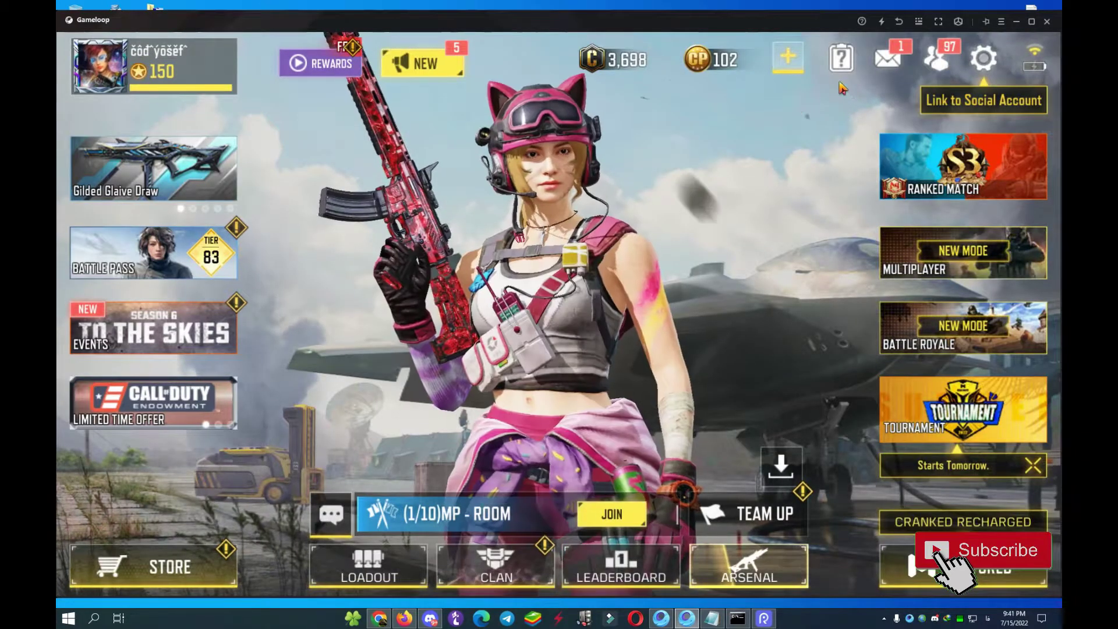
# Step: Exit the game window with Ok, then quit Gameloop from its tray icon
pyautogui.click(1047, 23)
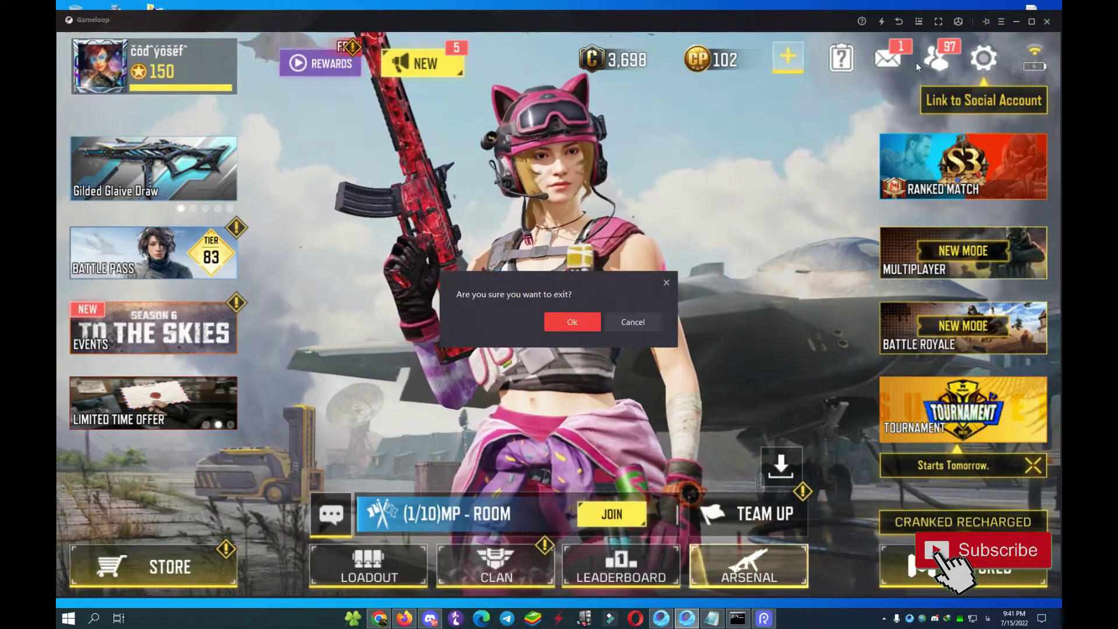
pyautogui.click(573, 322)
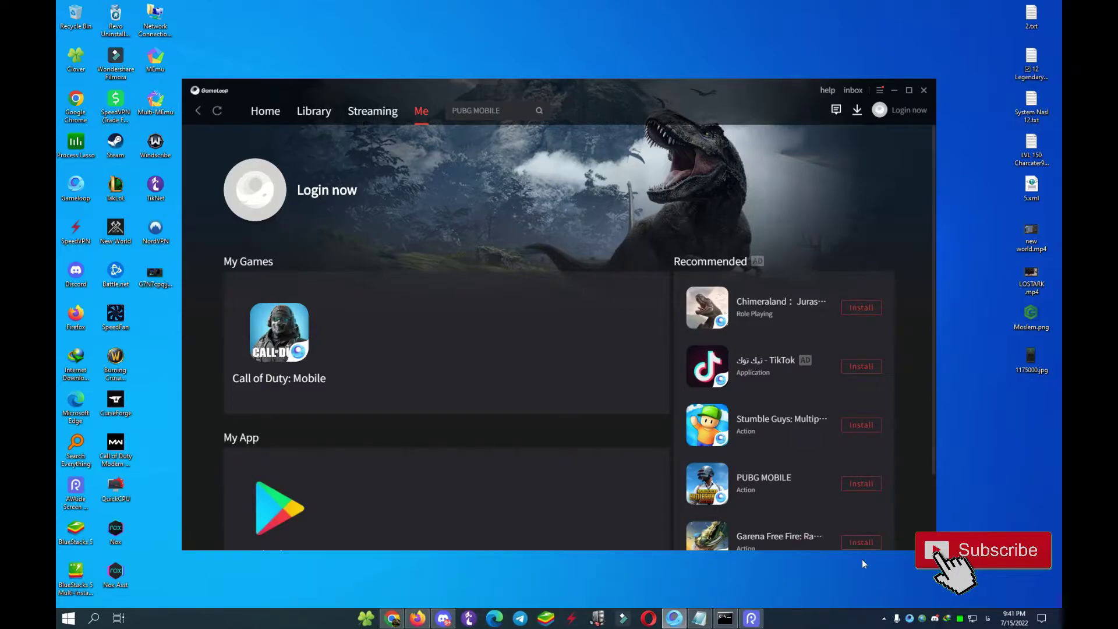
pyautogui.rightClick(911, 619)
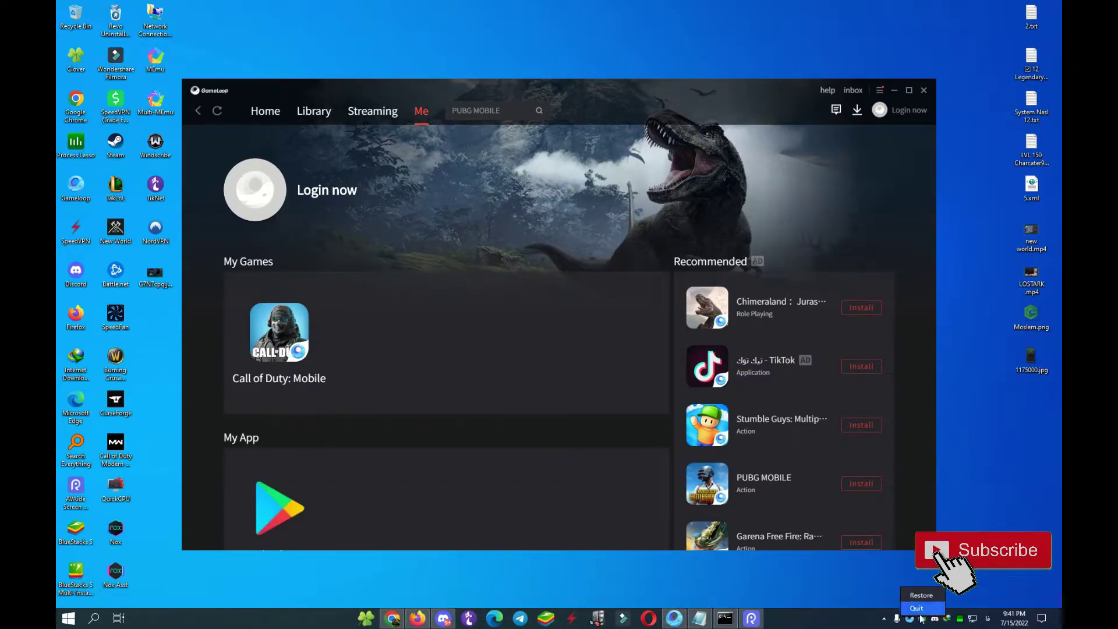
pyautogui.click(916, 607)
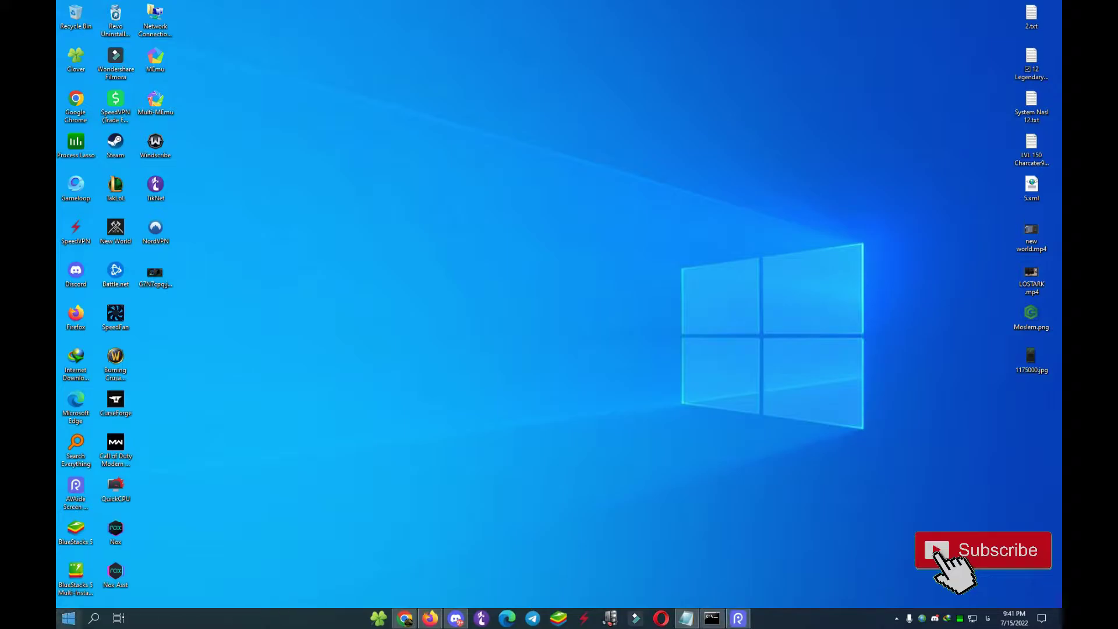
# Step: Search cmd in the Start menu and run Command Prompt as administrator
pyautogui.click(68, 619)
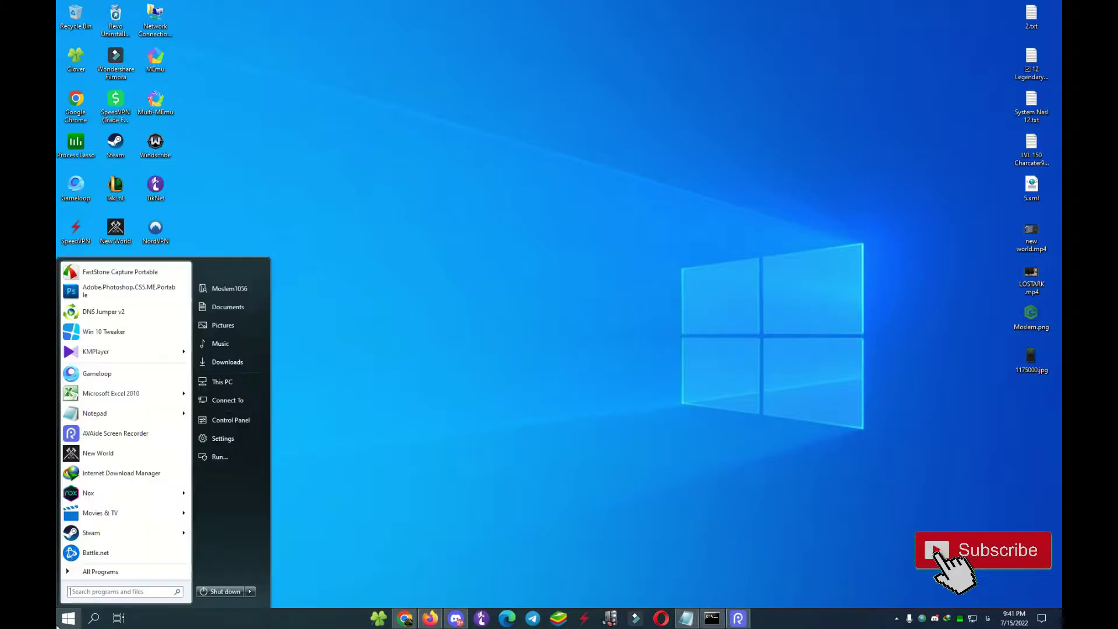
pyautogui.click(739, 619)
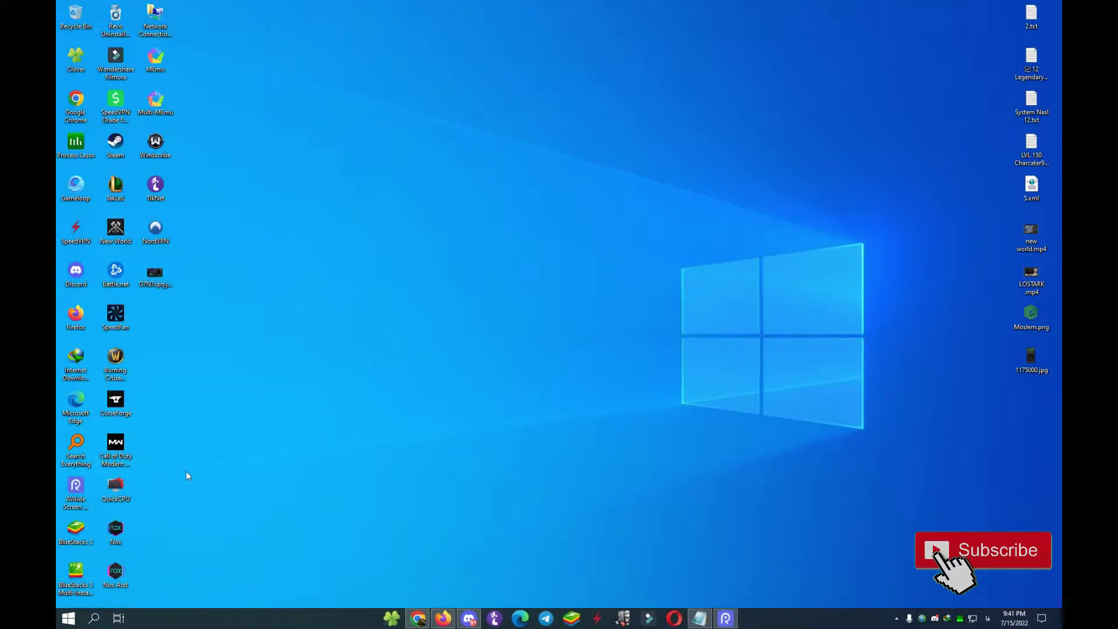
pyautogui.click(69, 618)
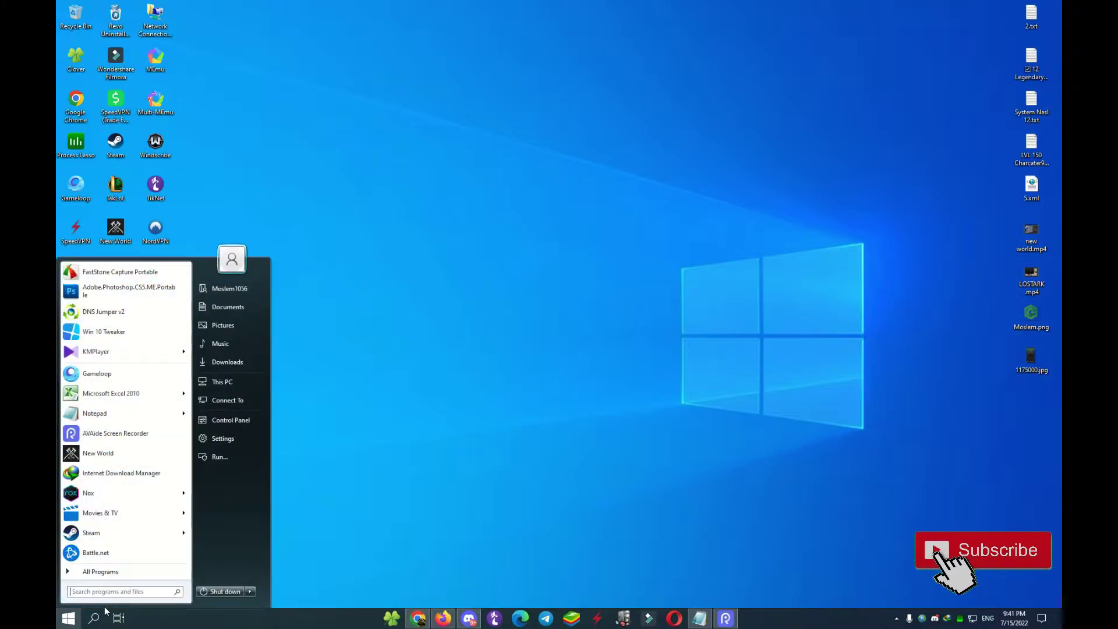
pyautogui.write('cmd')
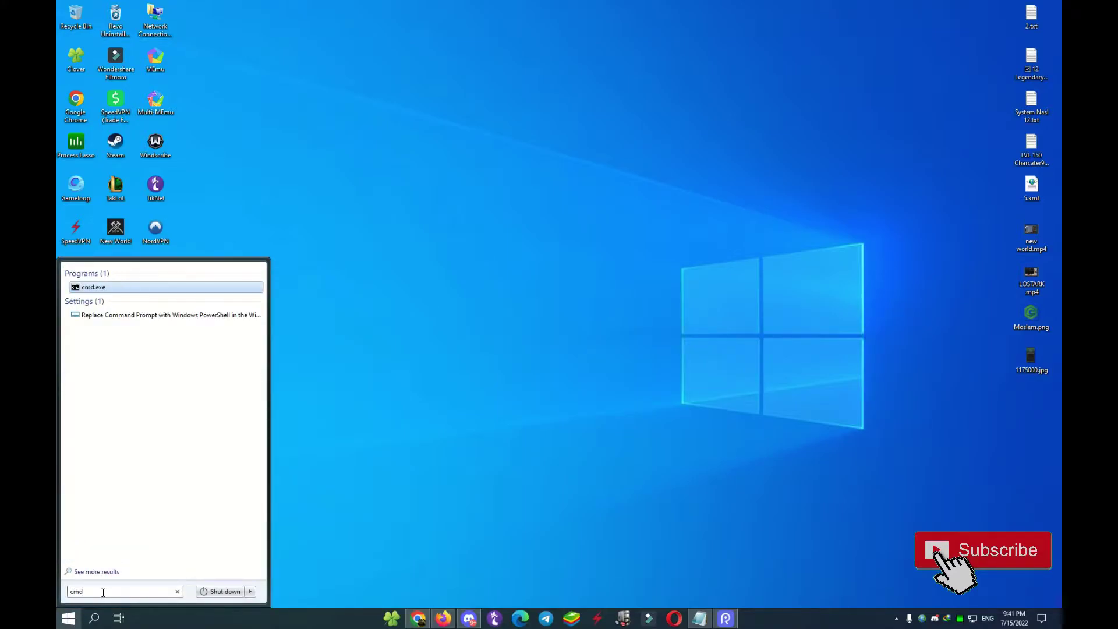
pyautogui.rightClick(89, 289)
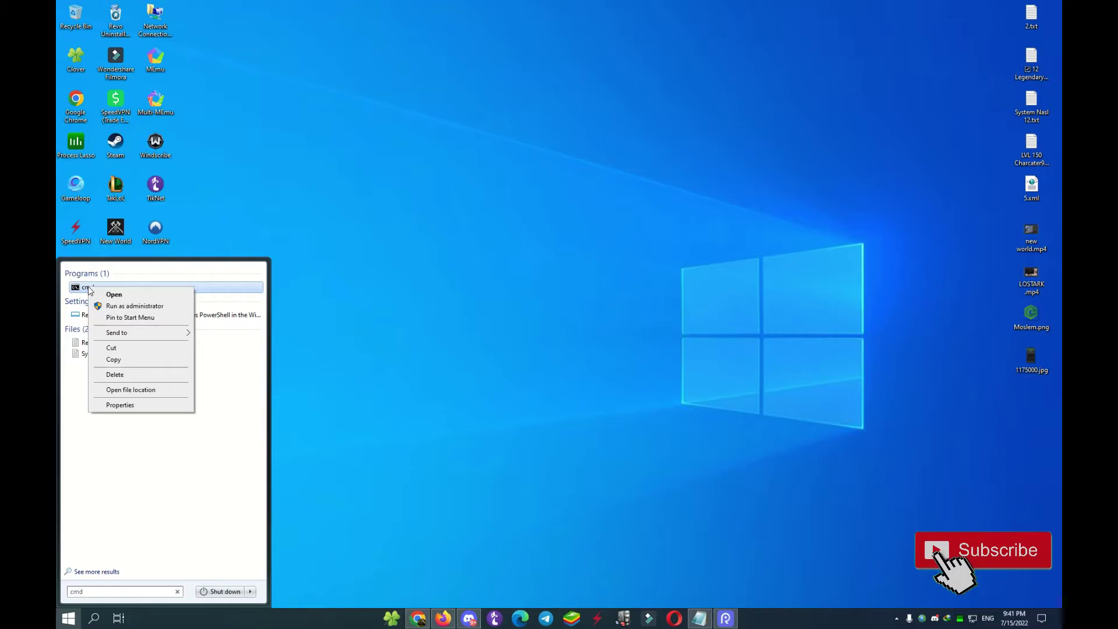
pyautogui.click(135, 306)
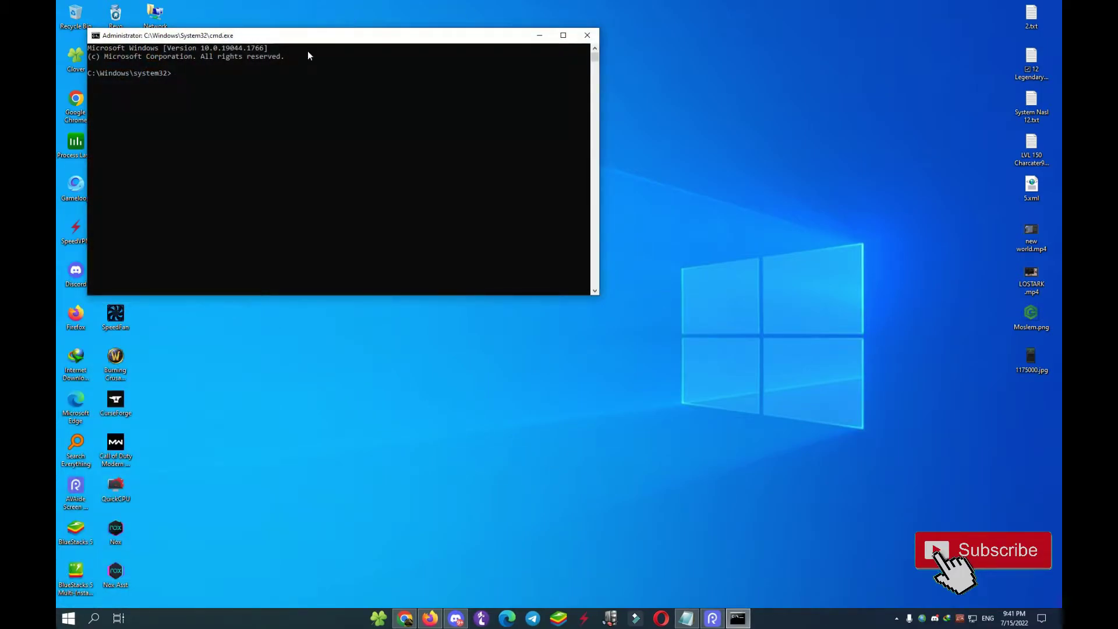
# Step: Run 'net stop aow_drv' in Command Prompt, then close the command window
pyautogui.click(688, 619)
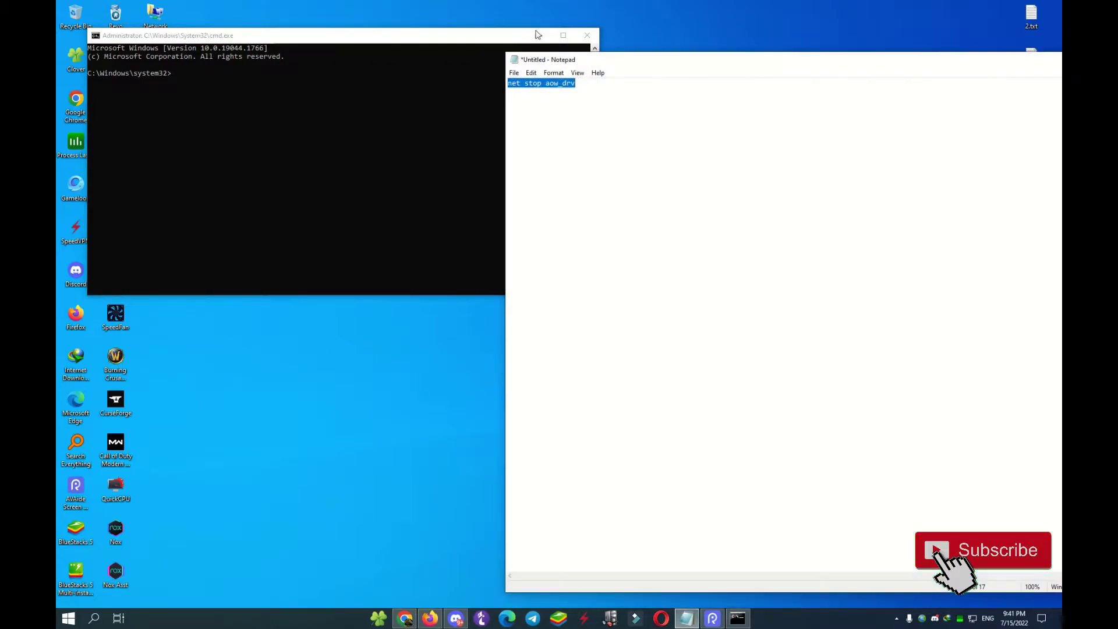
pyautogui.moveTo(621, 63); pyautogui.dragTo(717, 35)
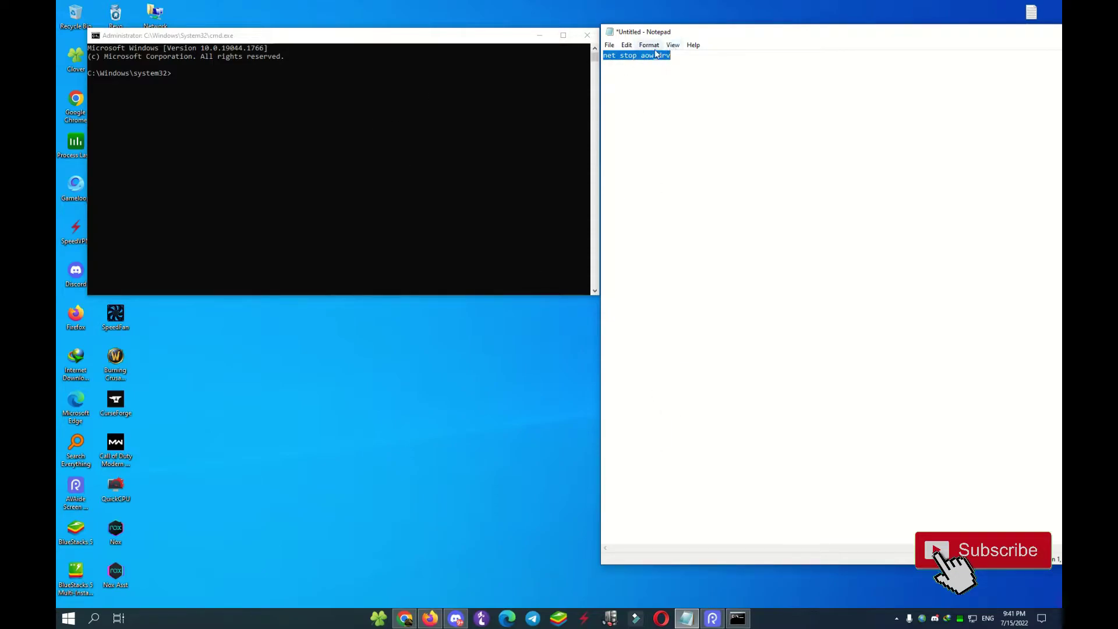
pyautogui.click(703, 606)
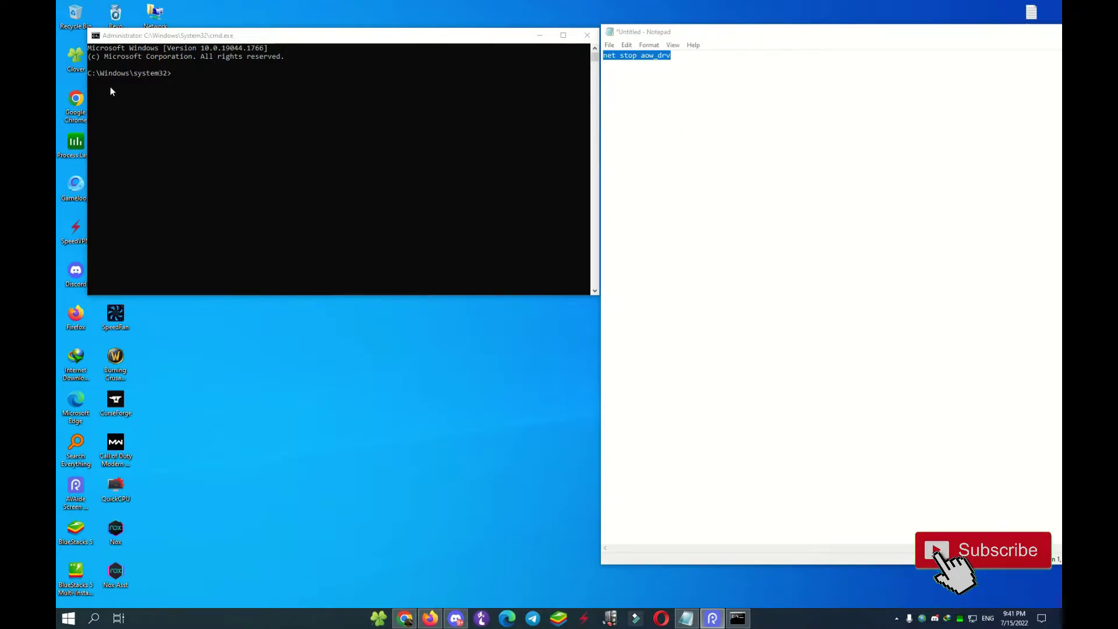
pyautogui.click(182, 74)
pyautogui.write('net stop a')
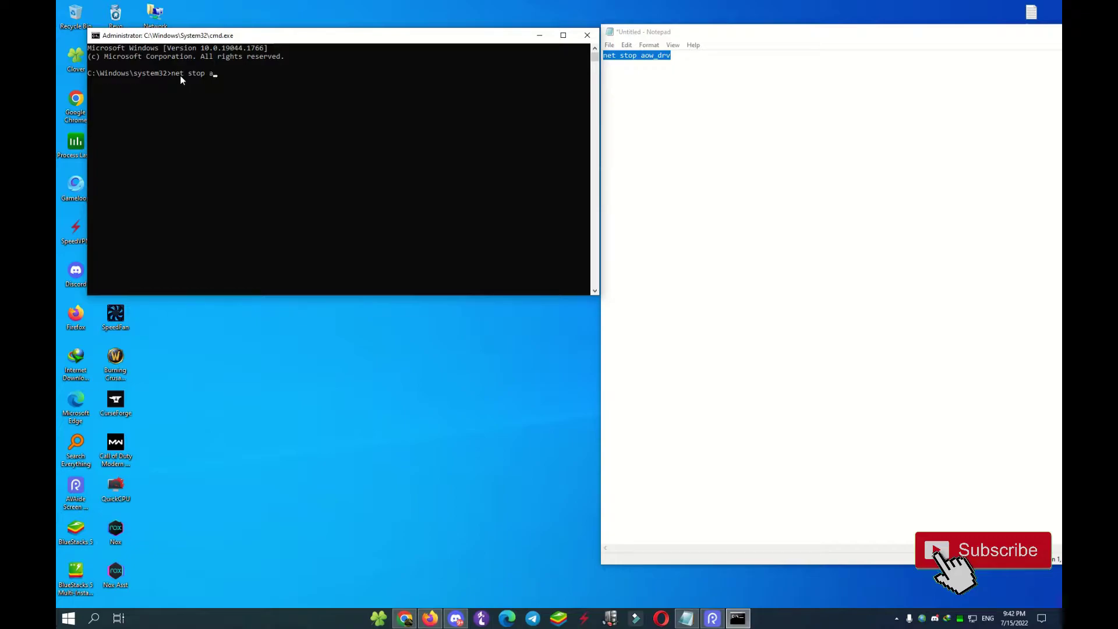
pyautogui.write('ow')
pyautogui.write('_drv')
pyautogui.press('Return')
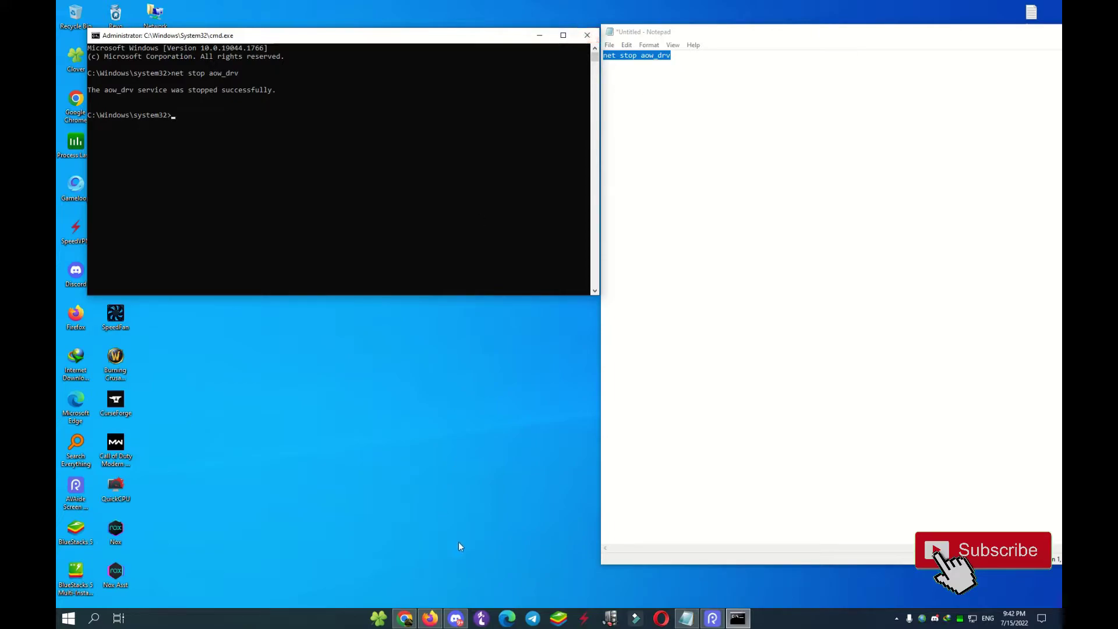
pyautogui.click(587, 35)
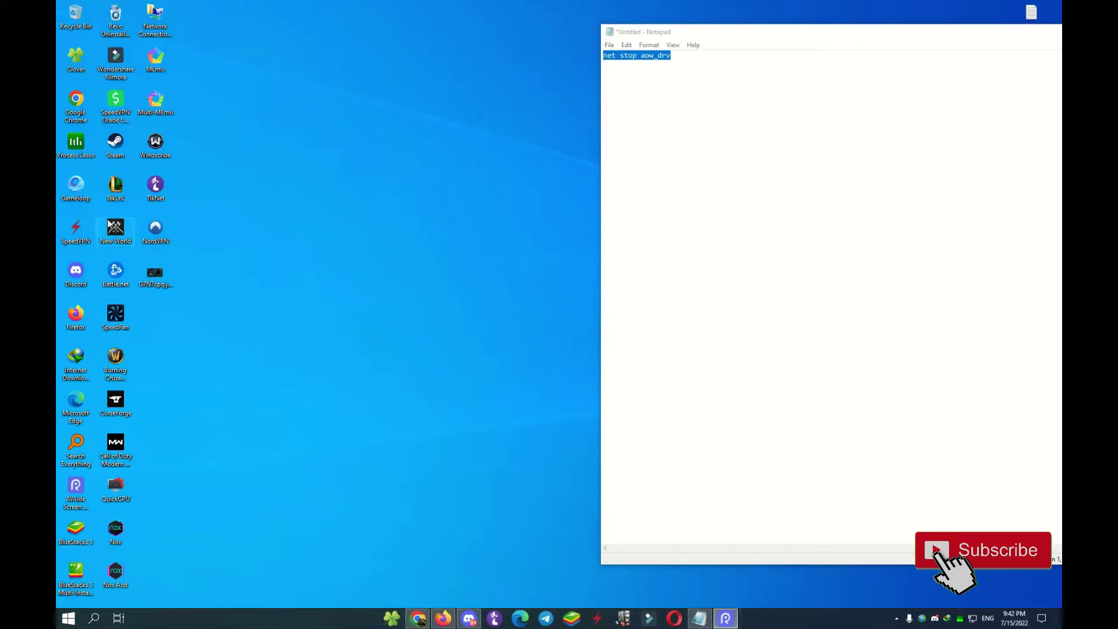
# Step: Open the Gameloop shortcut's file location, the AppMarket folder on drive F
pyautogui.rightClick(84, 197)
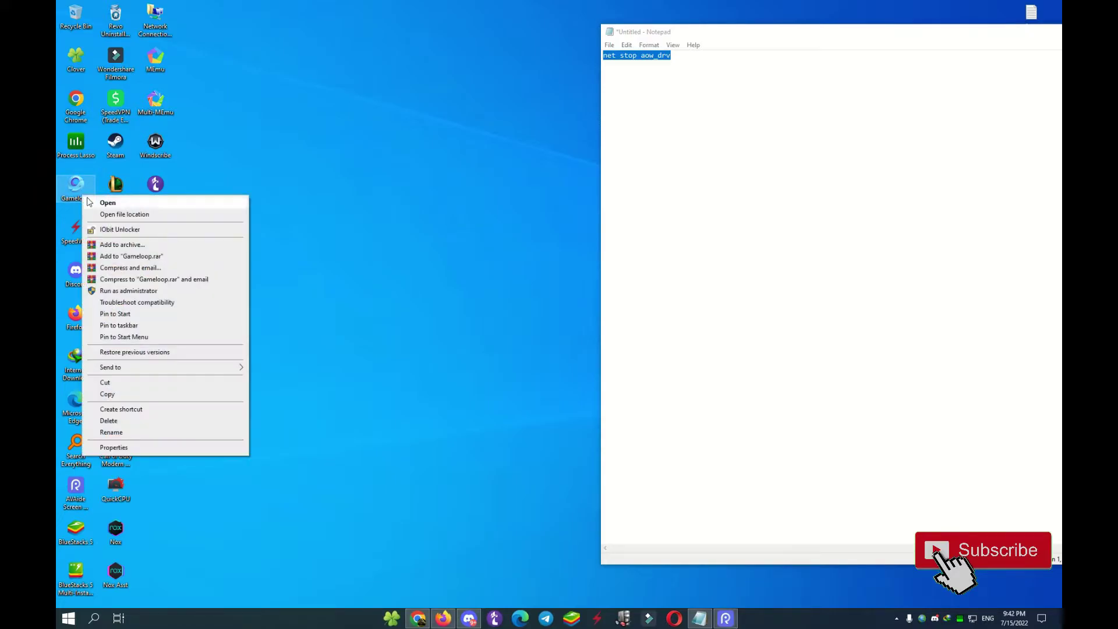
pyautogui.click(124, 215)
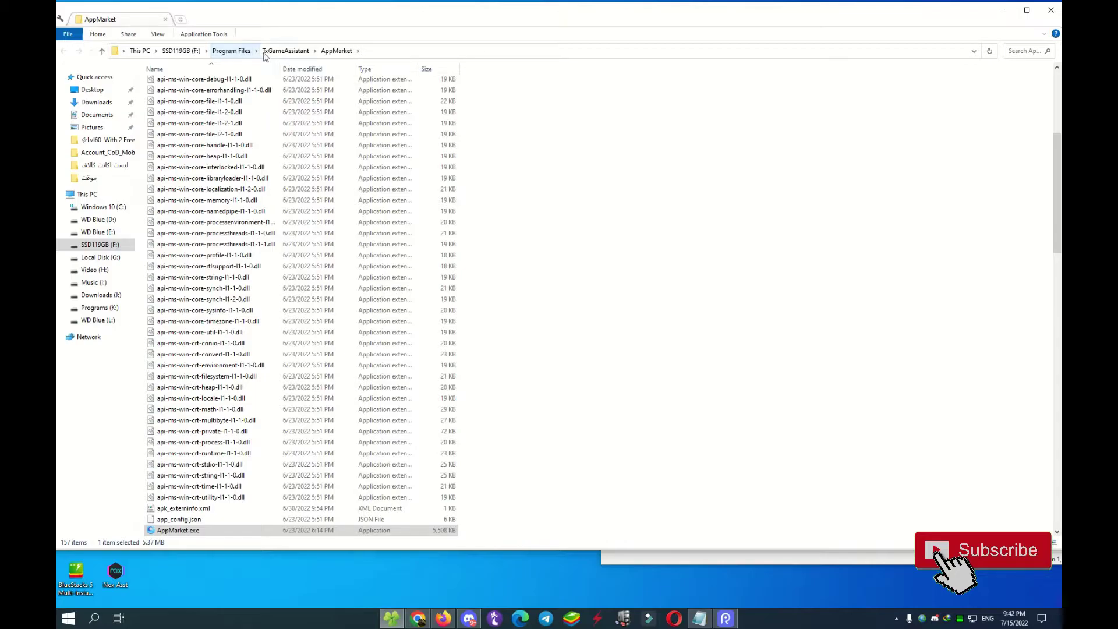
# Step: Navigate from AppMarket up through Program Files into the TxGameAssistant folder
pyautogui.click(232, 50)
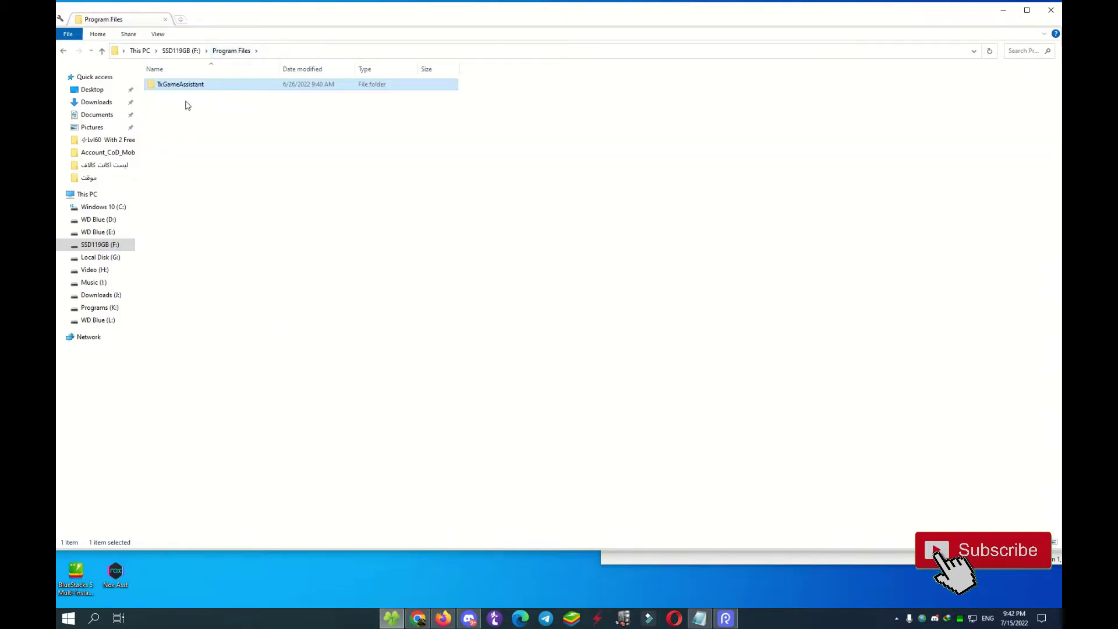
pyautogui.doubleClick(196, 87)
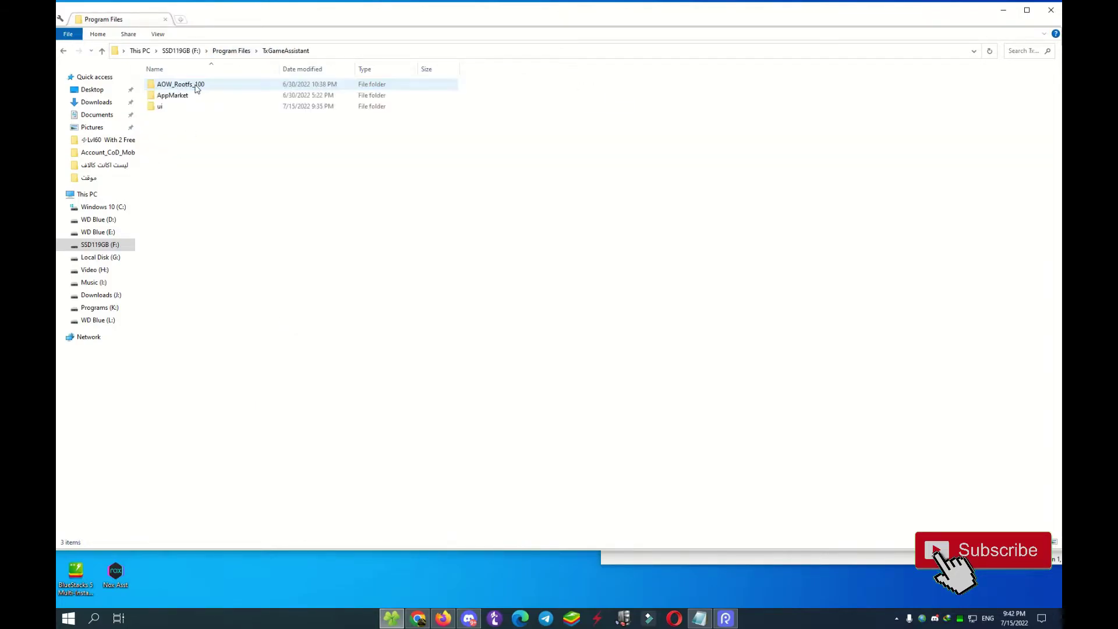
pyautogui.click(64, 51)
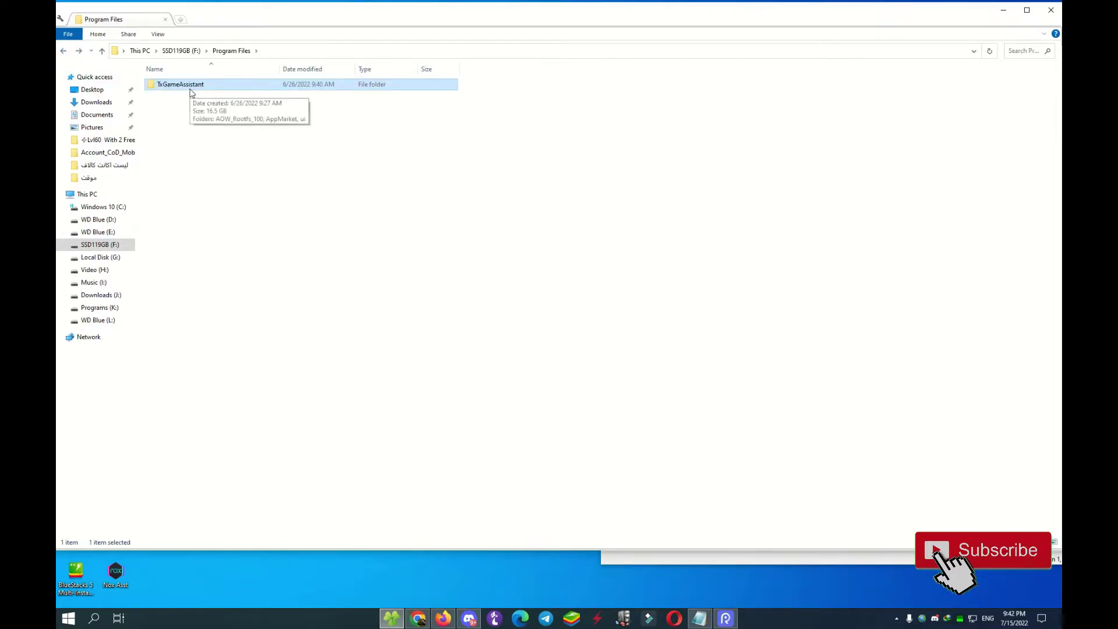
pyautogui.doubleClick(192, 88)
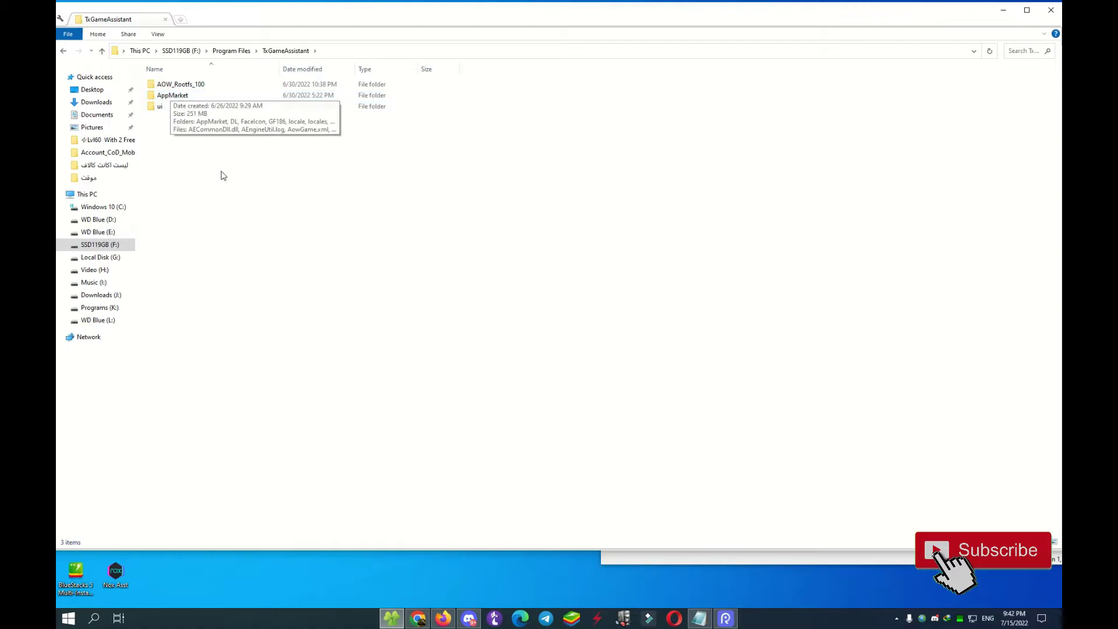
# Step: Select the AOW_Rootfs_100, AppMarket and ui folders together and copy them
pyautogui.click(162, 107)
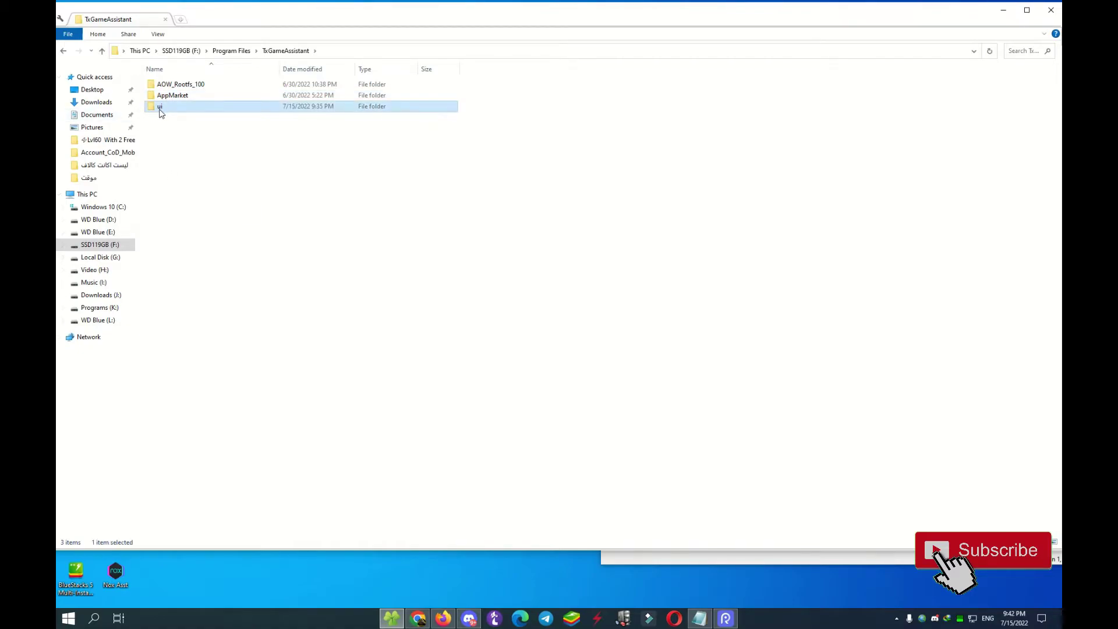
pyautogui.click(172, 96)
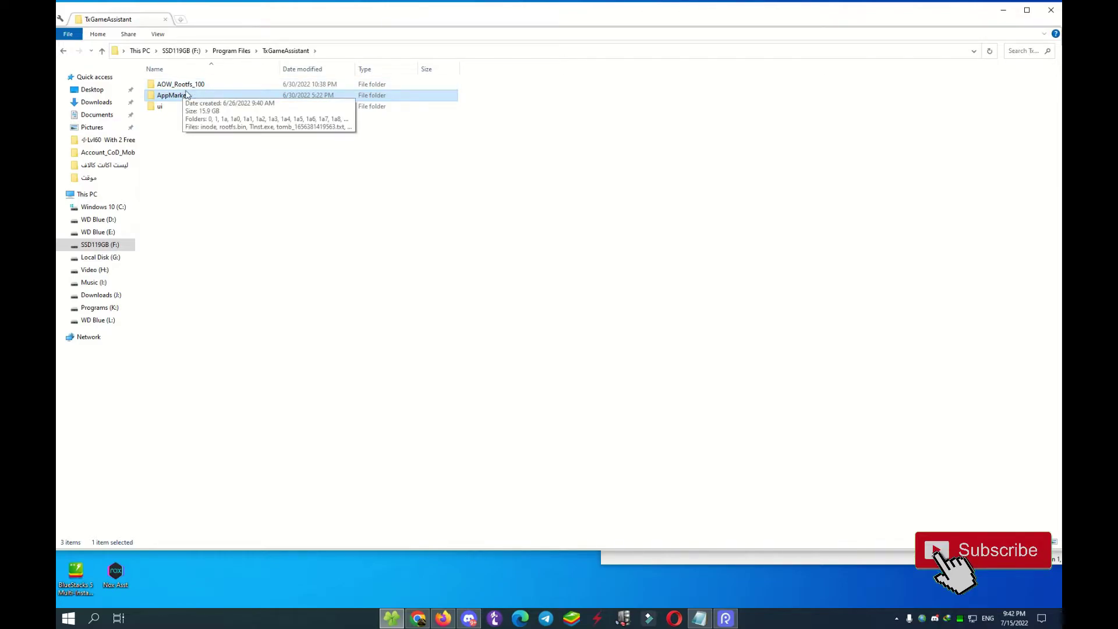
pyautogui.click(187, 148)
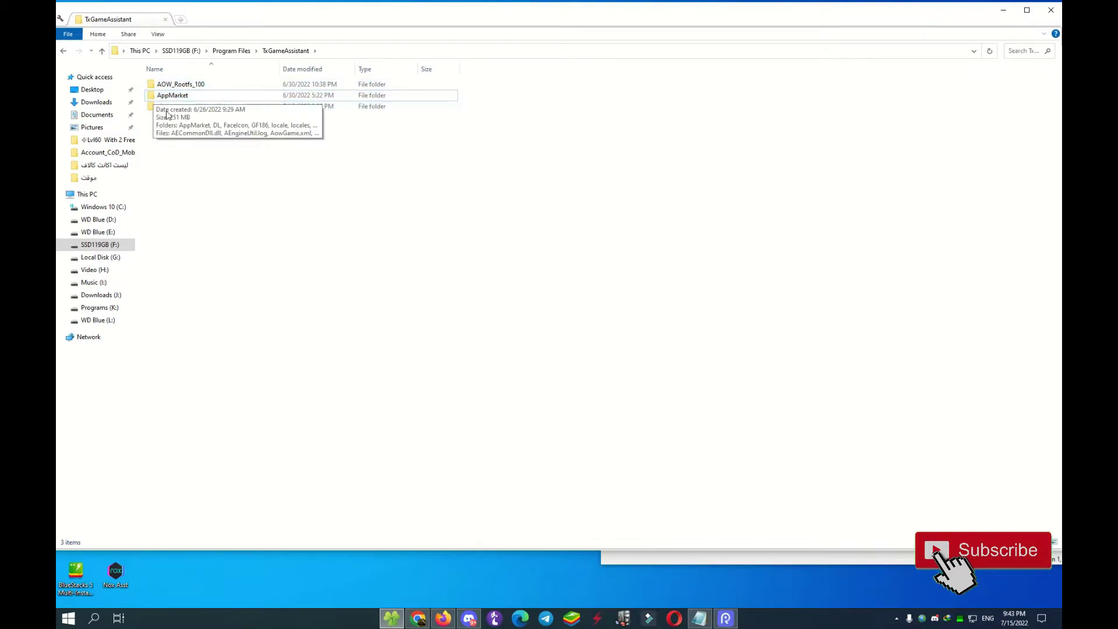
pyautogui.moveTo(280, 197); pyautogui.dragTo(147, 76)
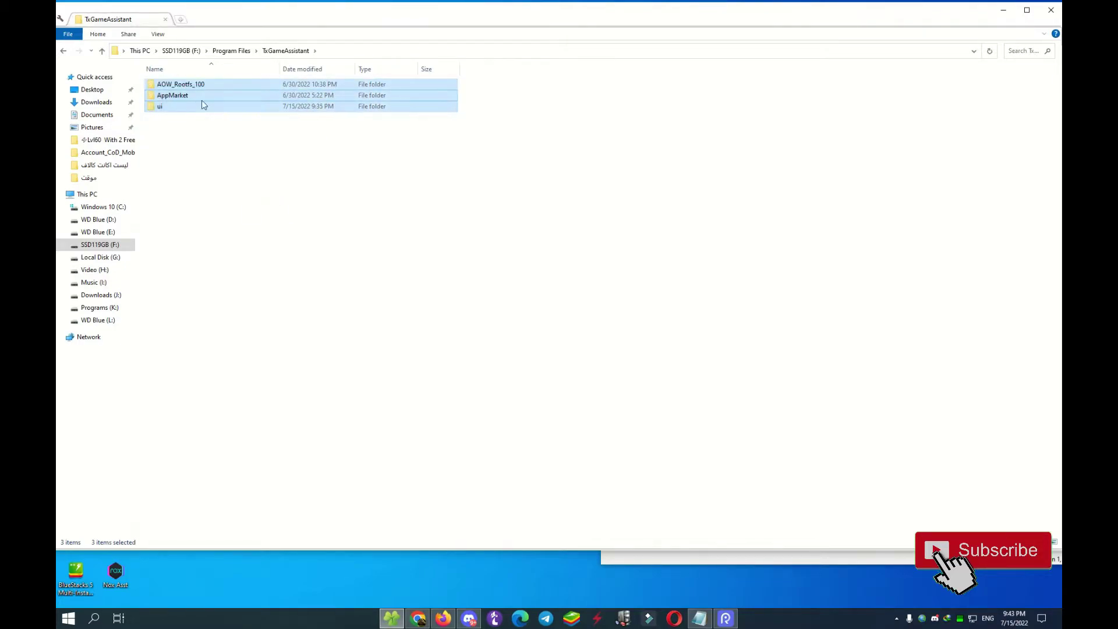
pyautogui.rightClick(202, 87)
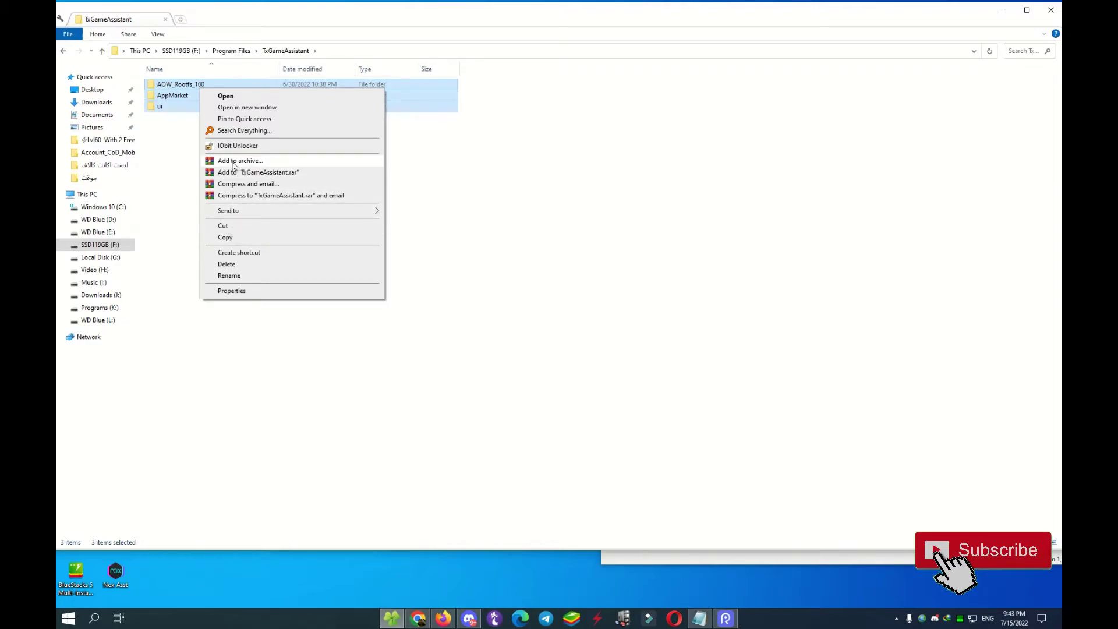
pyautogui.click(230, 239)
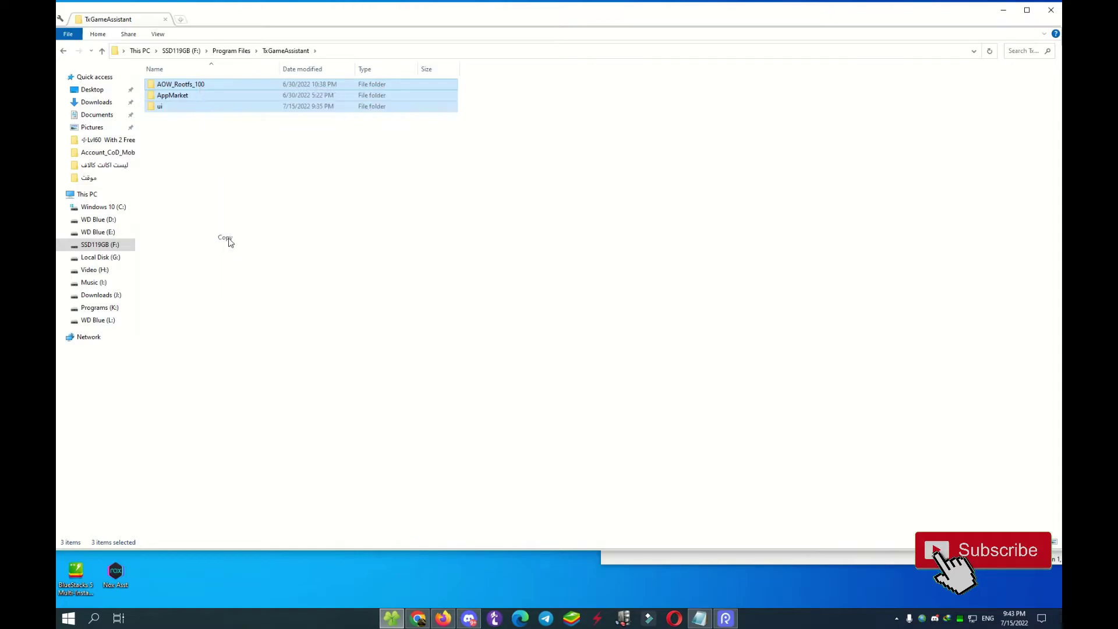
# Step: Create a new 'backup for gameloop' folder inside TxGameAssistant
pyautogui.click(254, 175)
pyautogui.rightClick(225, 158)
pyautogui.moveTo(297, 292)
pyautogui.click(404, 297)
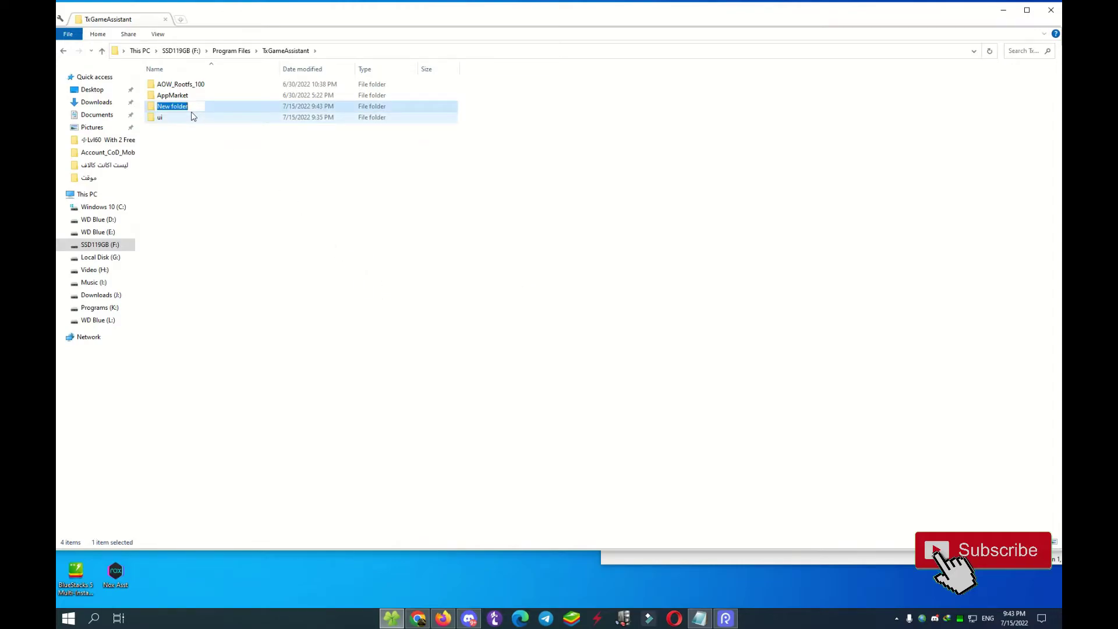
pyautogui.write('bac')
pyautogui.write('kup f')
pyautogui.write('or gameloo')
pyautogui.write('p')
# Step: Paste AOW_Rootfs_100, AppMarket and ui into the empty 'backup for gameloop' folder
pyautogui.doubleClick(222, 110)
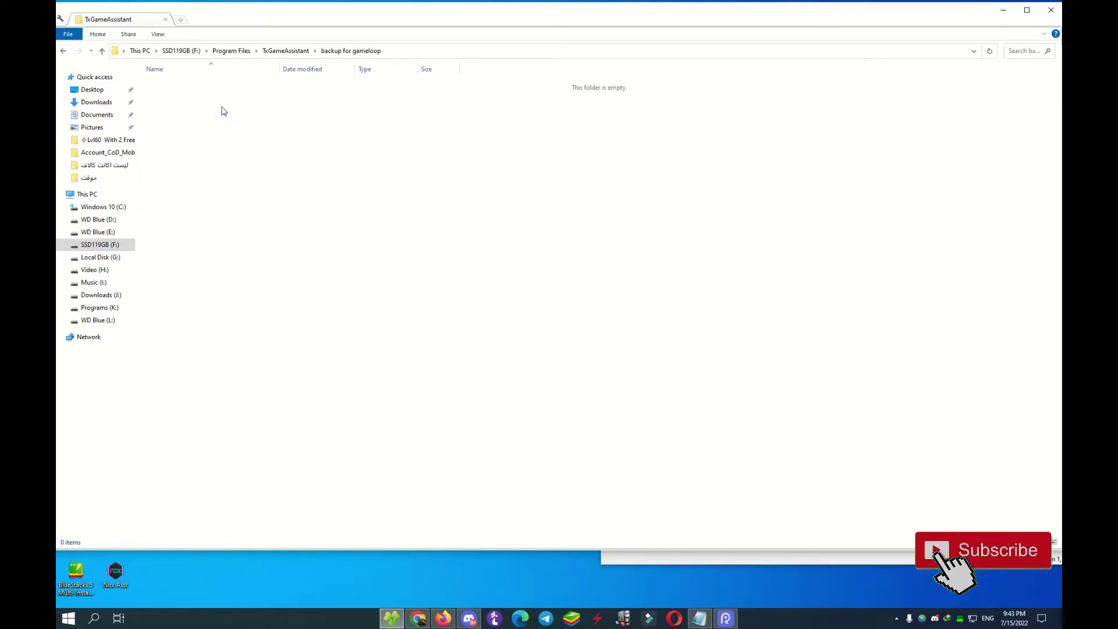
pyautogui.rightClick(222, 137)
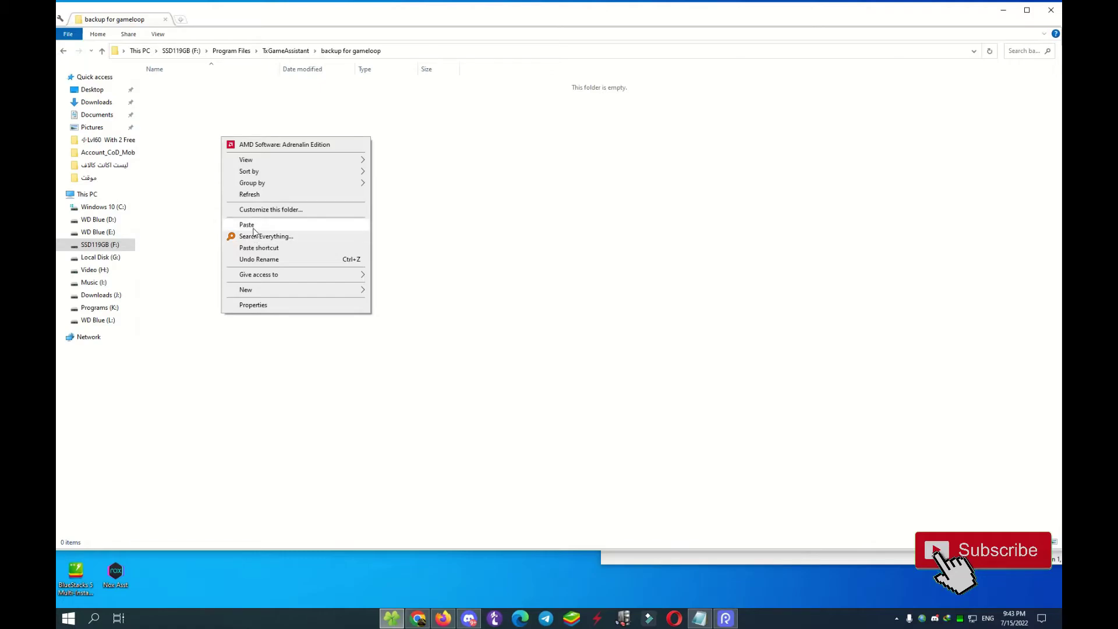
pyautogui.click(247, 225)
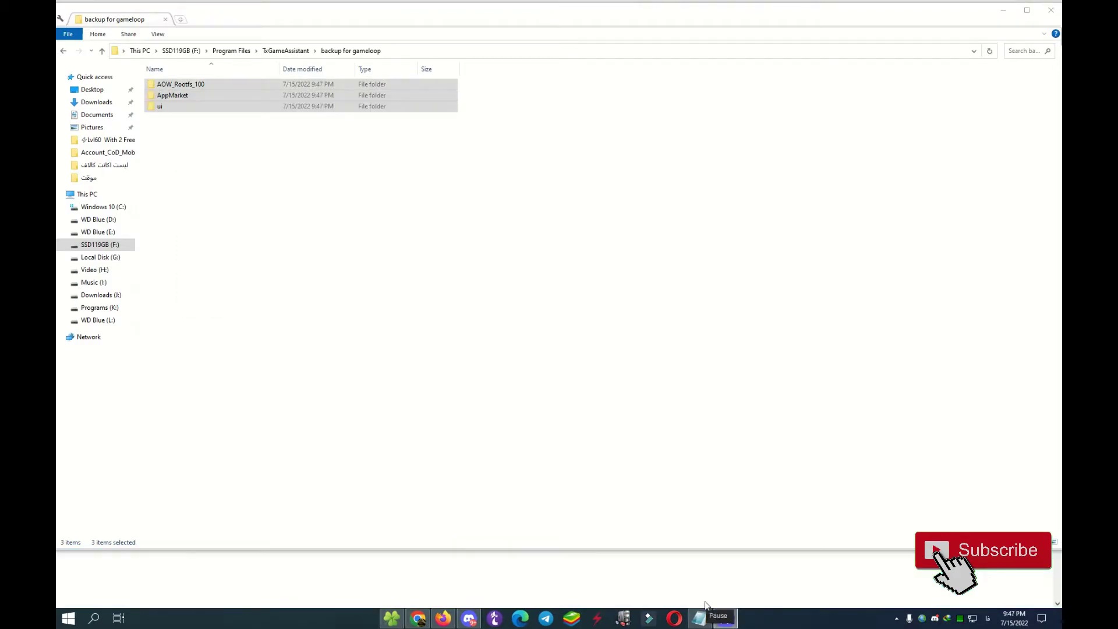
# Step: Launch Gameloop from the desktop and check for an update from its menu
pyautogui.click(269, 215)
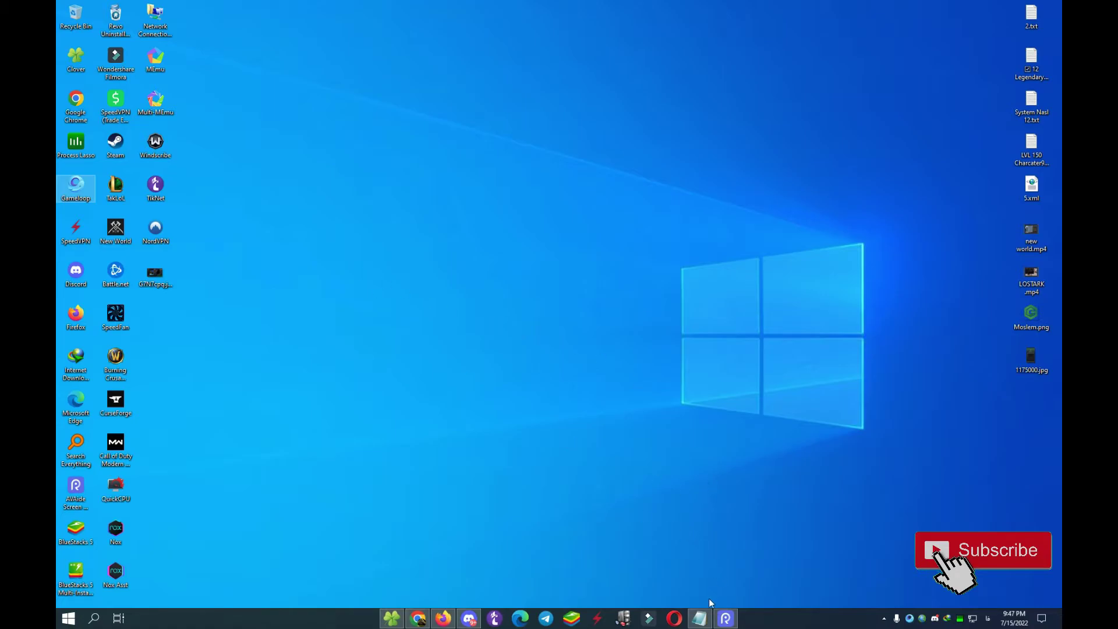
pyautogui.doubleClick(77, 188)
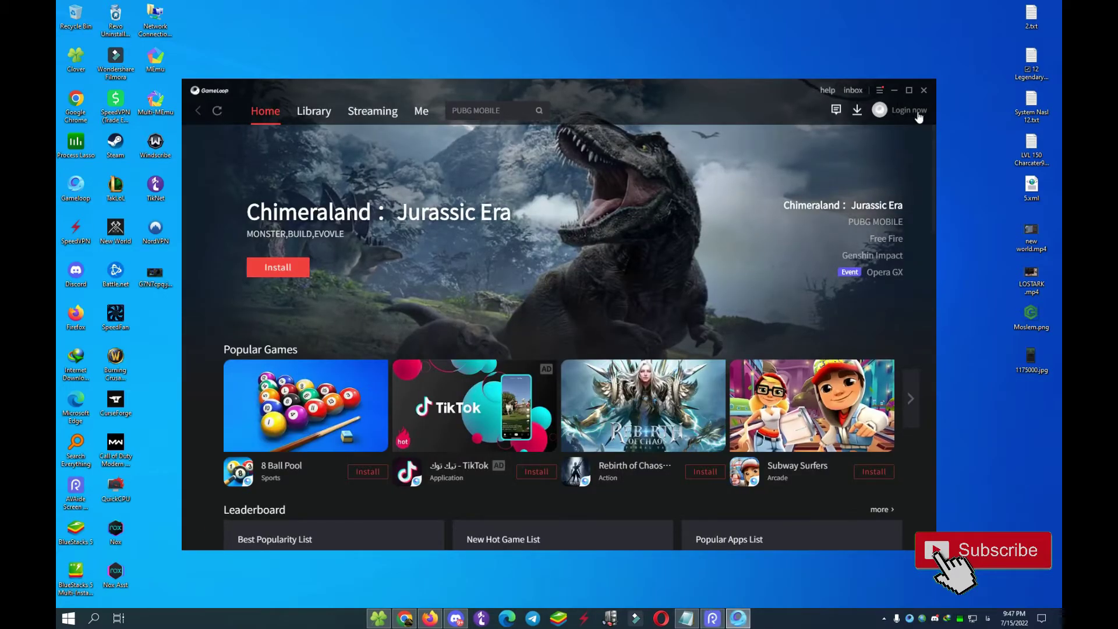
pyautogui.click(880, 90)
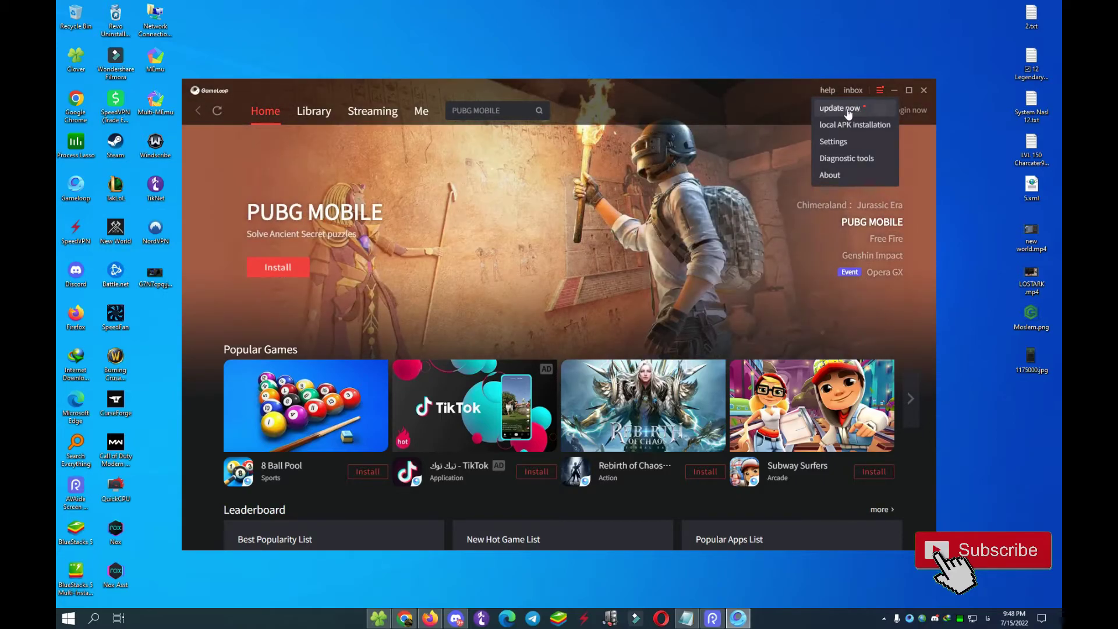
pyautogui.click(841, 108)
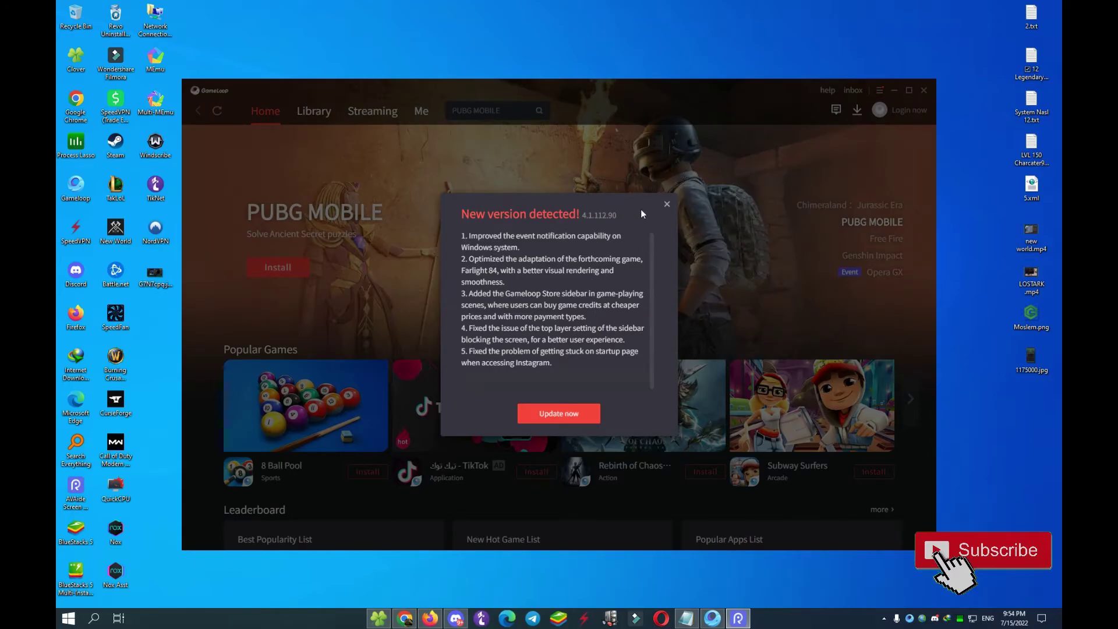
# Step: Decline the new-version update and close the Gameloop window
pyautogui.click(668, 211)
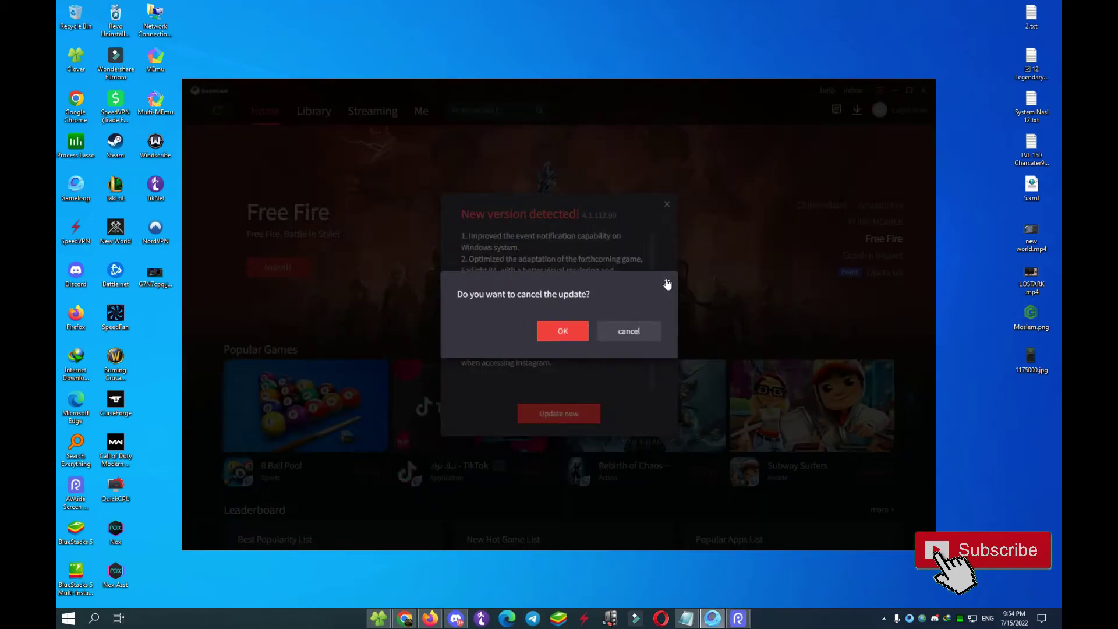
pyautogui.click(564, 331)
pyautogui.click(923, 90)
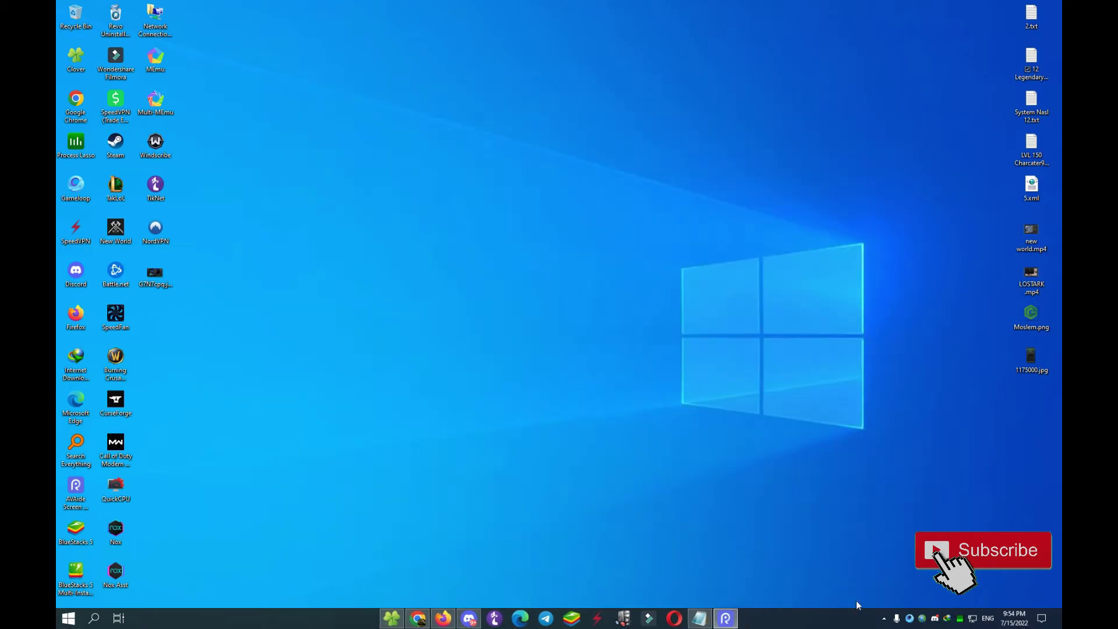
# Step: Quit Gameloop from the tray and go to TxGameAssistant > backup for gameloop in Explorer
pyautogui.rightClick(910, 620)
pyautogui.click(926, 610)
pyautogui.click(392, 619)
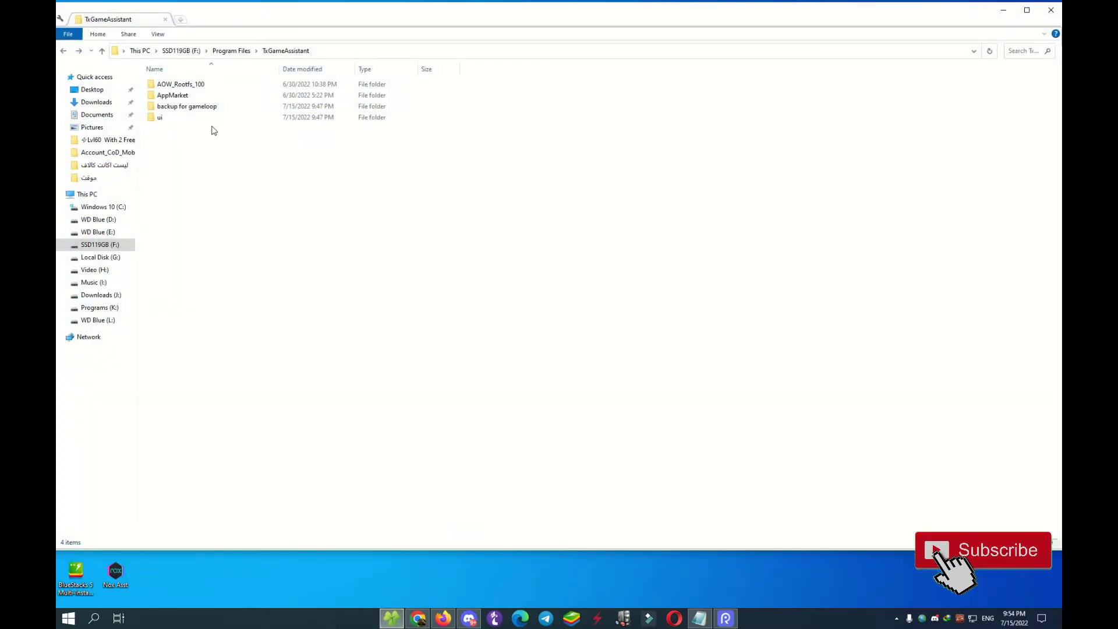
pyautogui.click(230, 51)
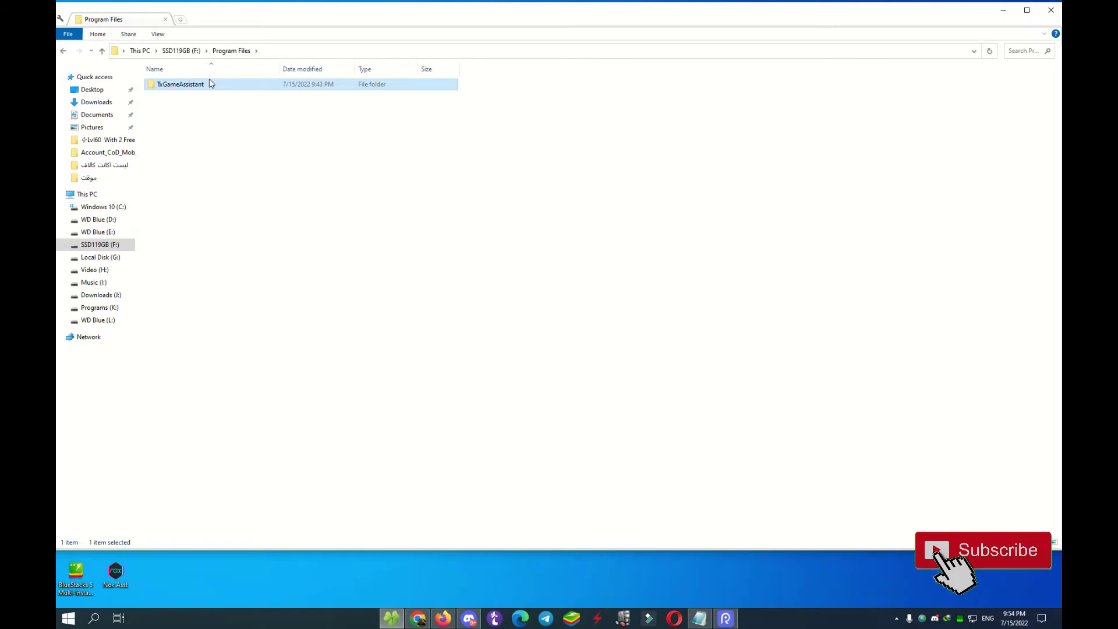
pyautogui.doubleClick(210, 84)
pyautogui.click(173, 108)
pyautogui.doubleClick(208, 109)
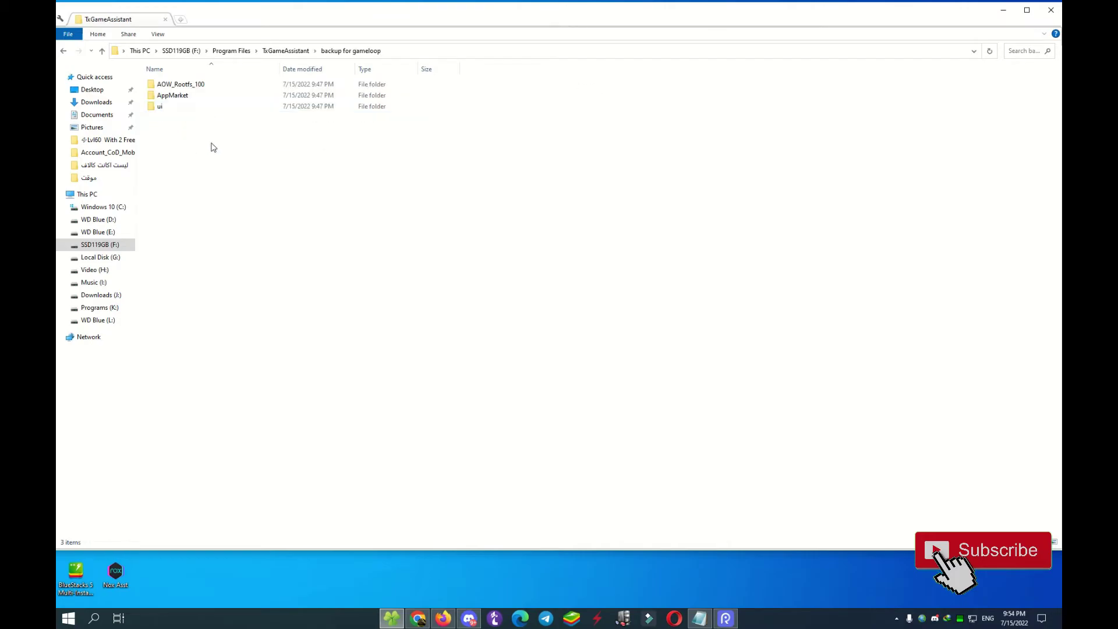
# Step: Copy the three backup folders, then show the desktop
pyautogui.moveTo(225, 176); pyautogui.dragTo(155, 77)
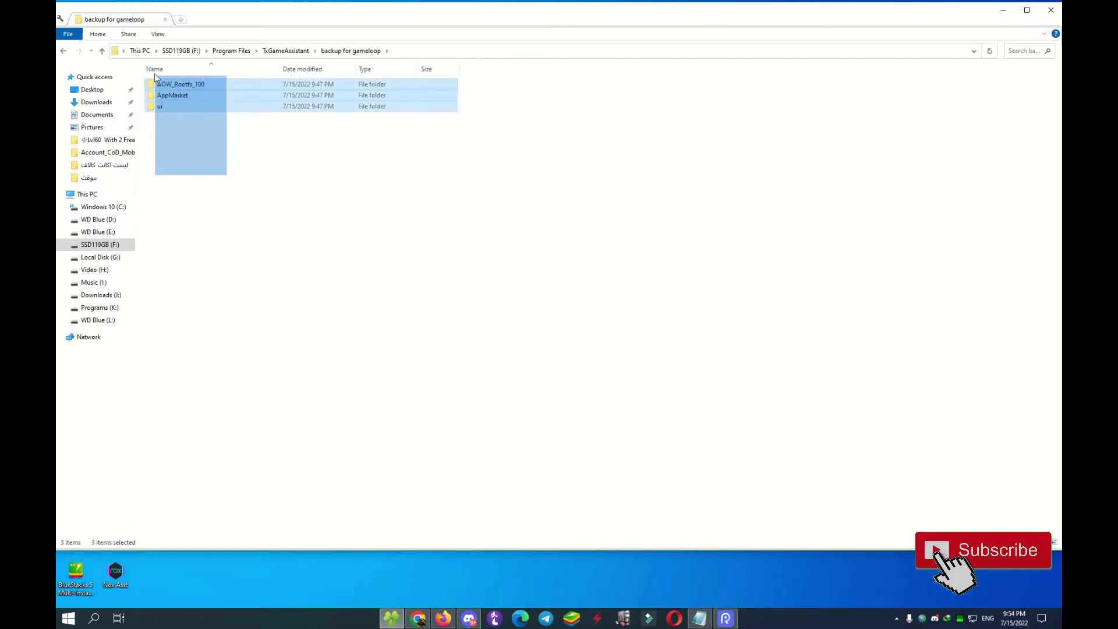
pyautogui.rightClick(190, 103)
pyautogui.click(216, 249)
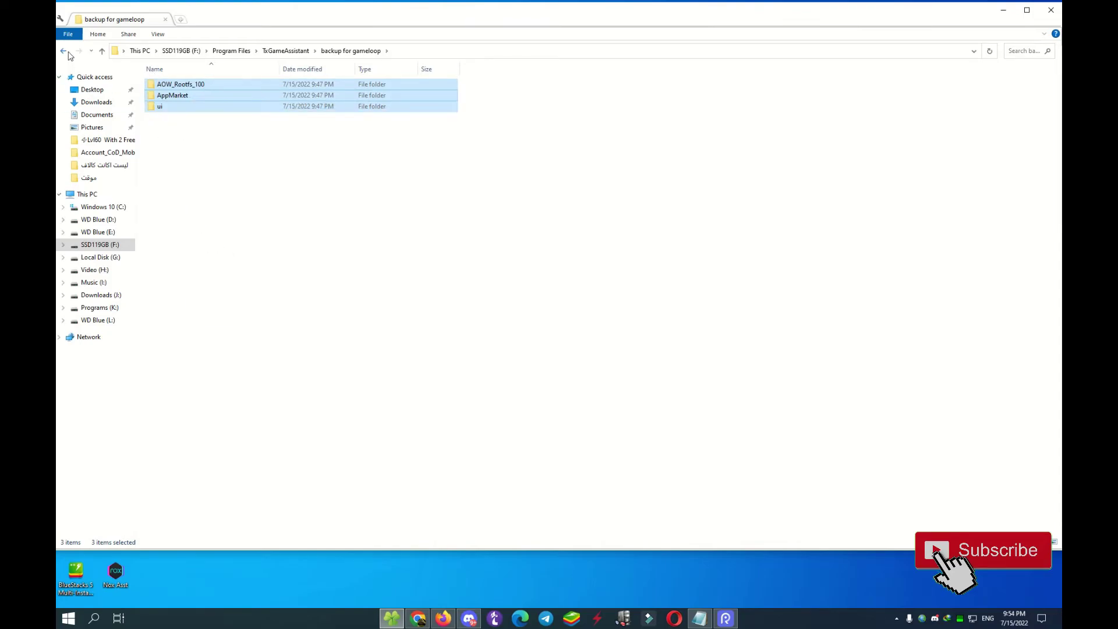
pyautogui.click(1059, 619)
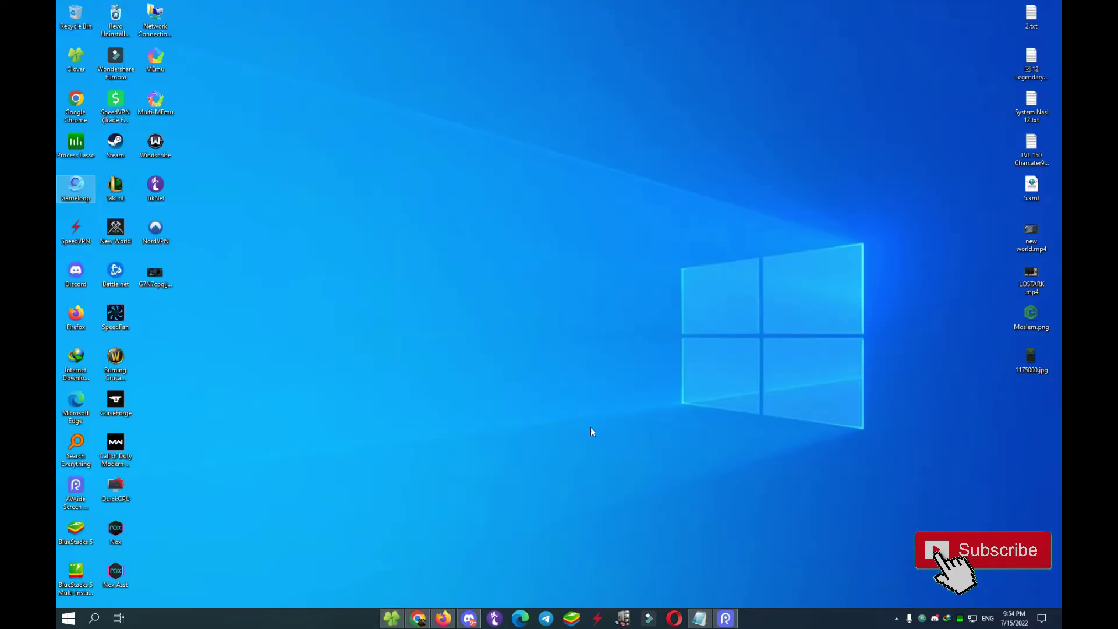
# Step: Go from the Gameloop shortcut's file location up to TxGameAssistant and right-click empty space to paste
pyautogui.rightClick(81, 192)
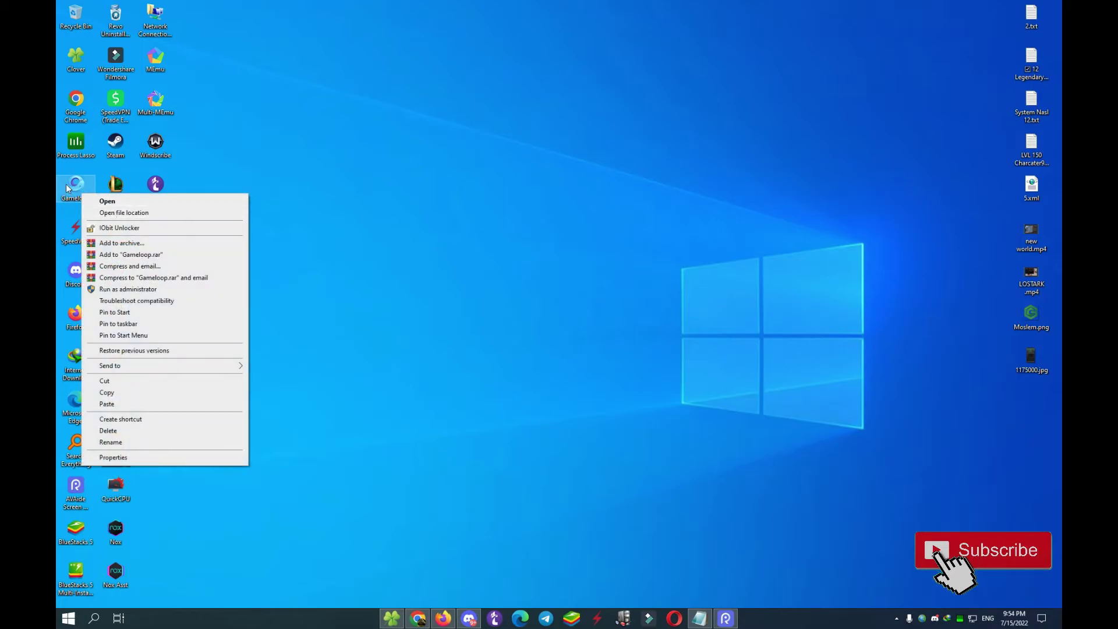
pyautogui.click(123, 213)
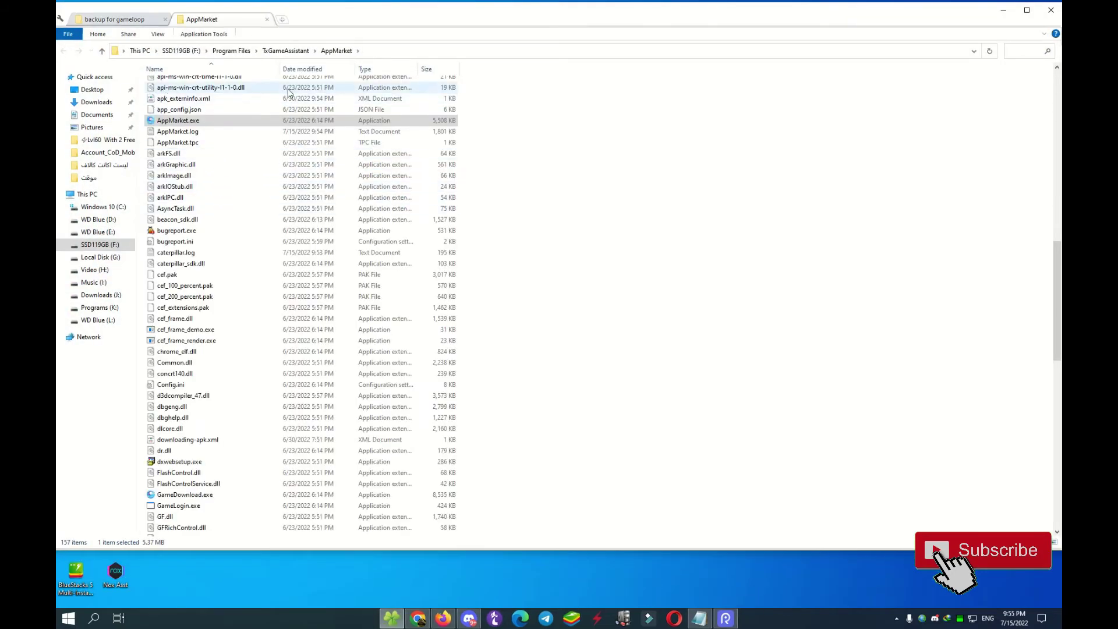
pyautogui.click(284, 50)
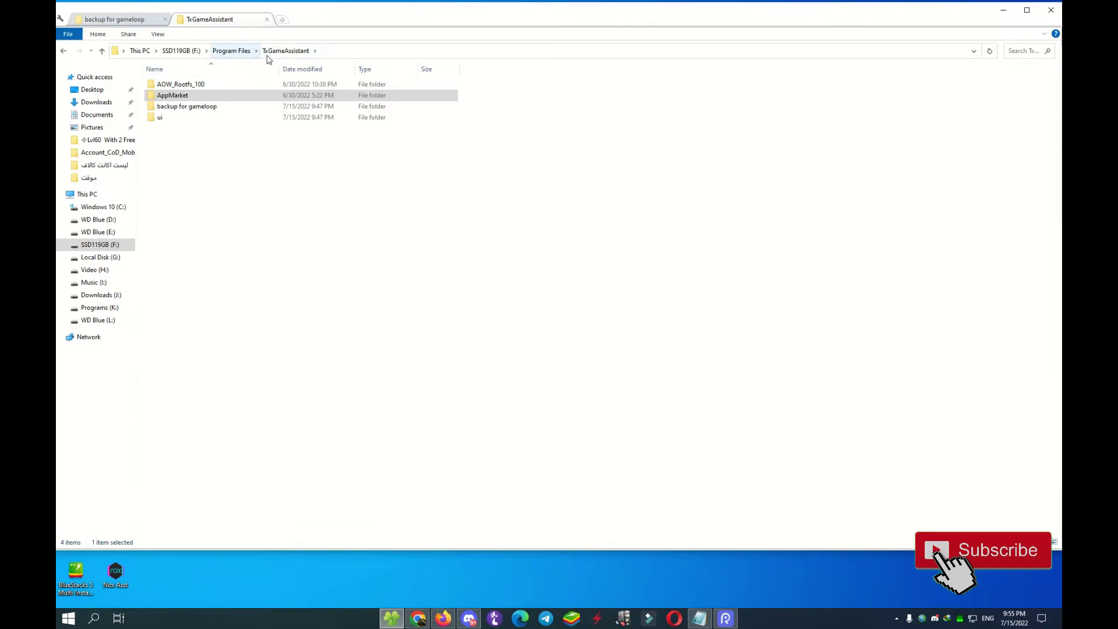
pyautogui.click(243, 175)
pyautogui.rightClick(242, 170)
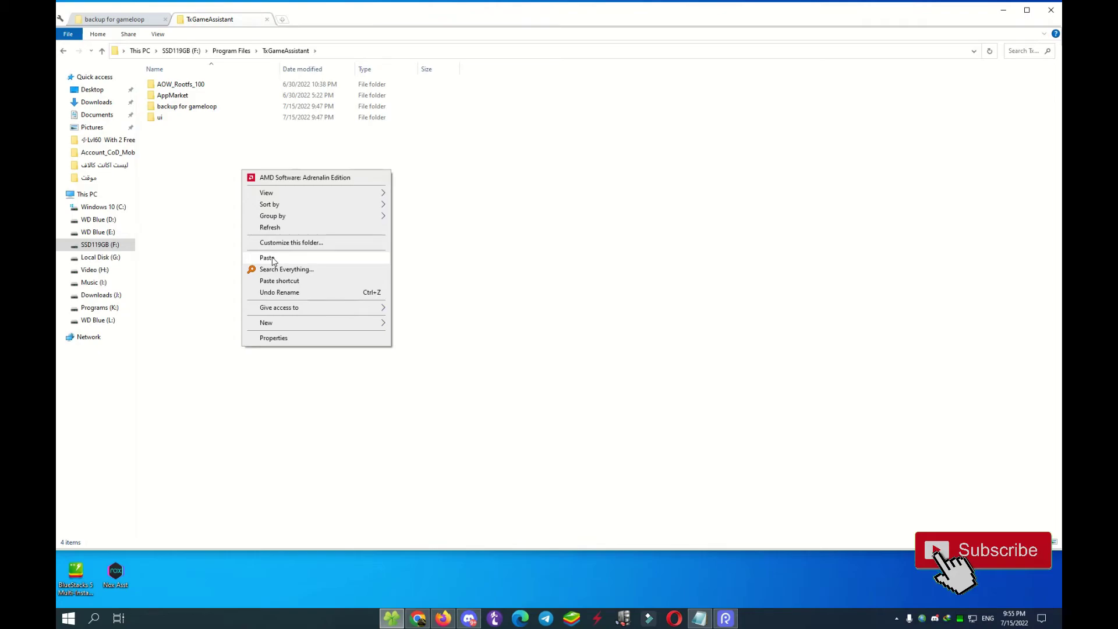
# Step: Paste the 20,660 backup items (16.5 GB) into TxGameAssistant and pause the copy at 0%
pyautogui.click(269, 258)
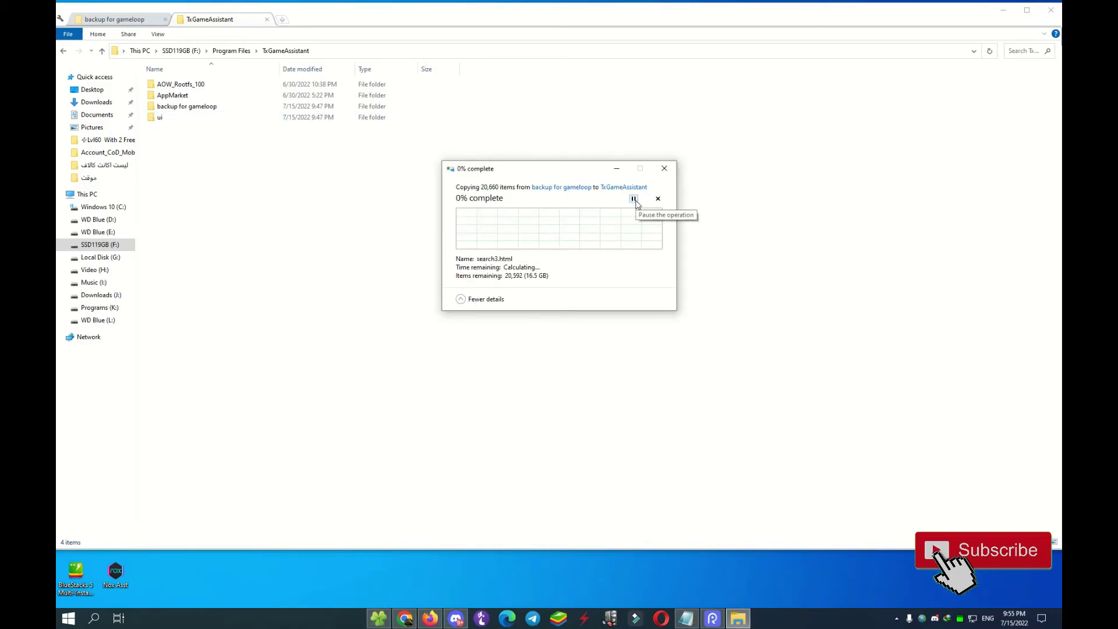
pyautogui.click(634, 199)
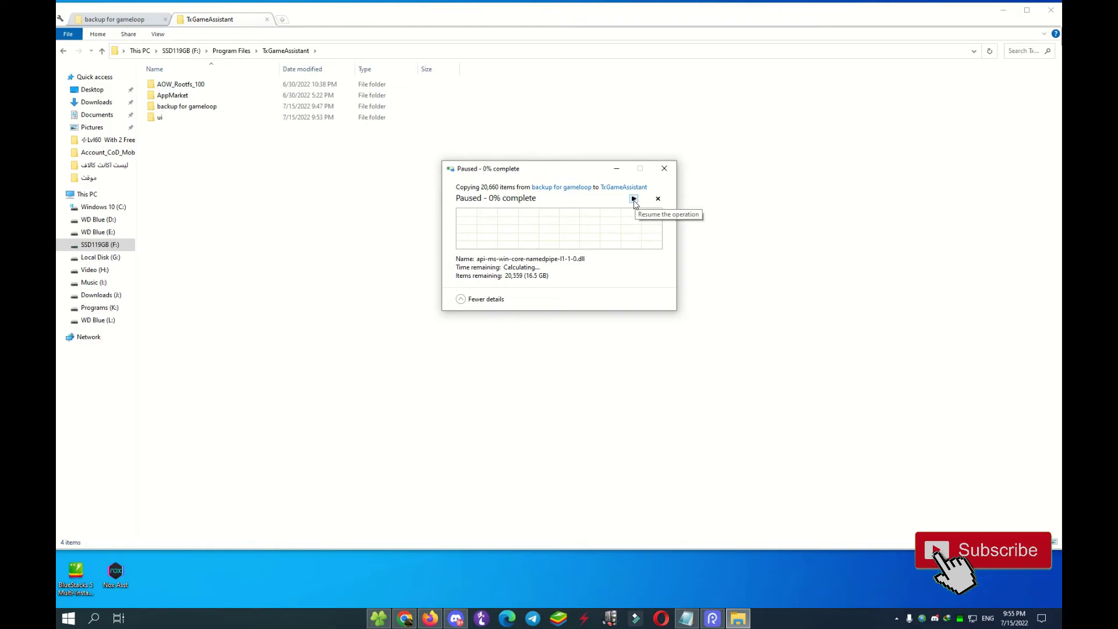